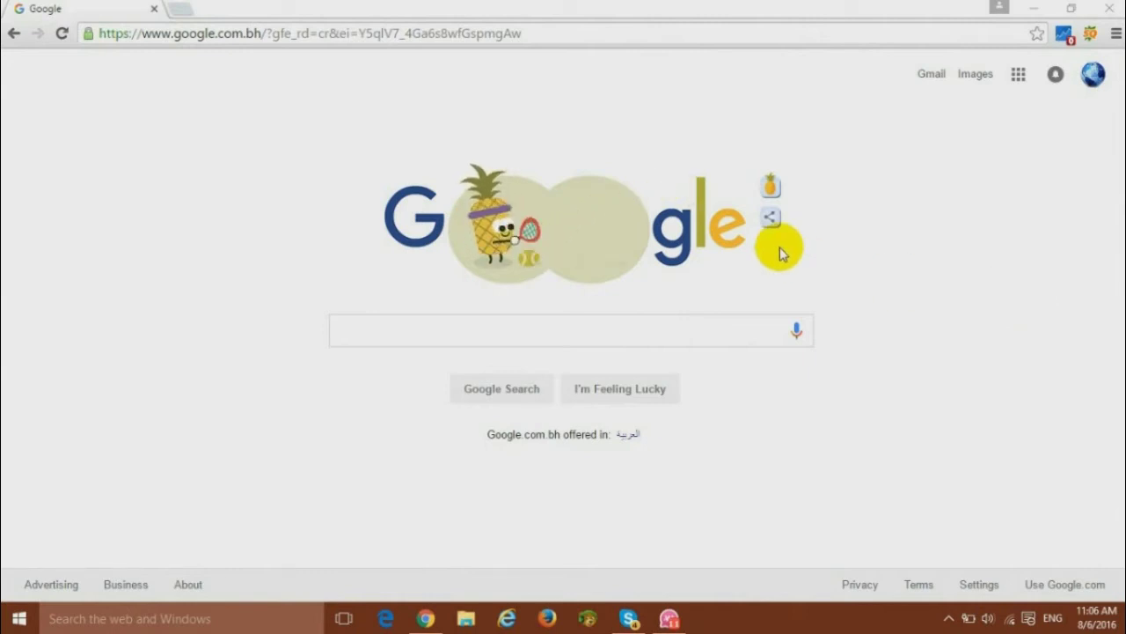
Search Google for 'fast and furious 7 subtitles' and open the YIFY Furious Seven result in a new tab.
left_click(613, 328)
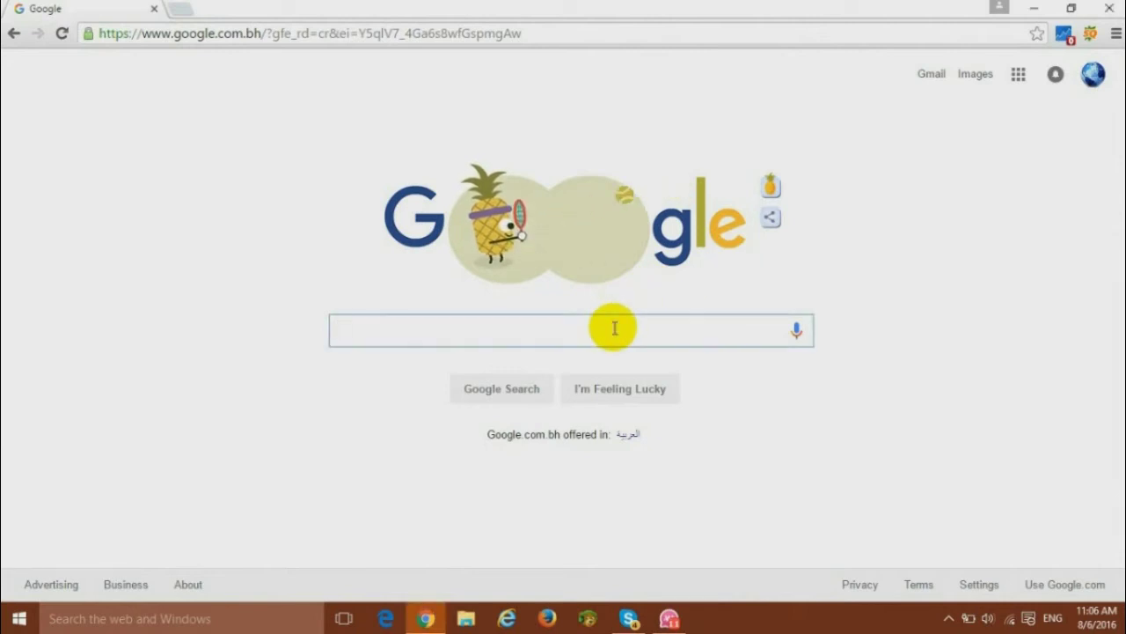
type("fast")
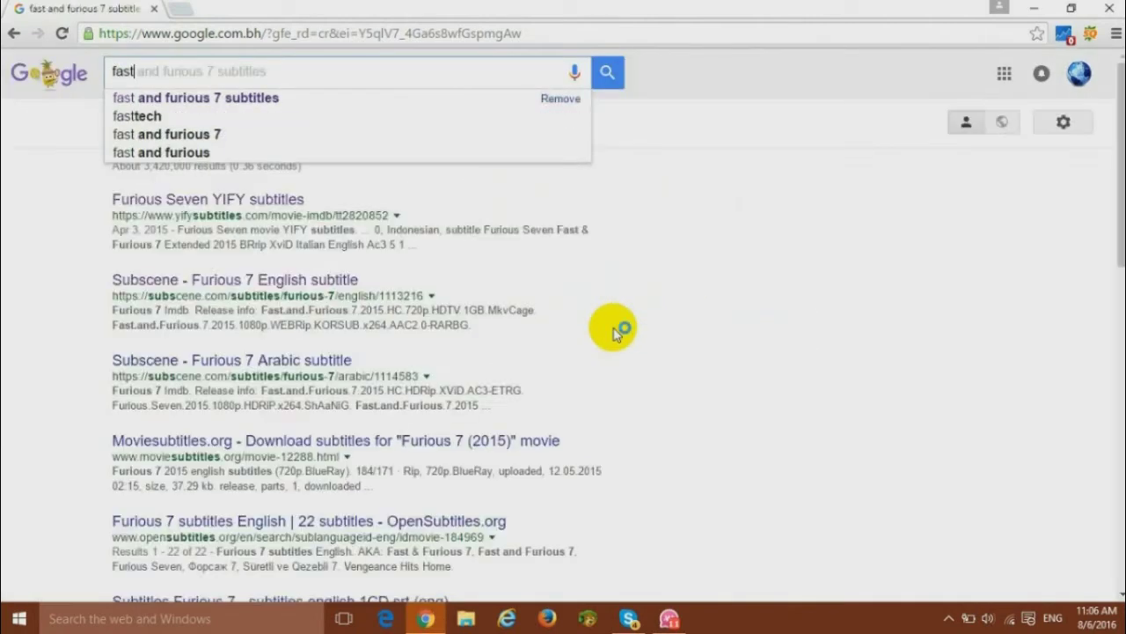
key("Down")
key("Return")
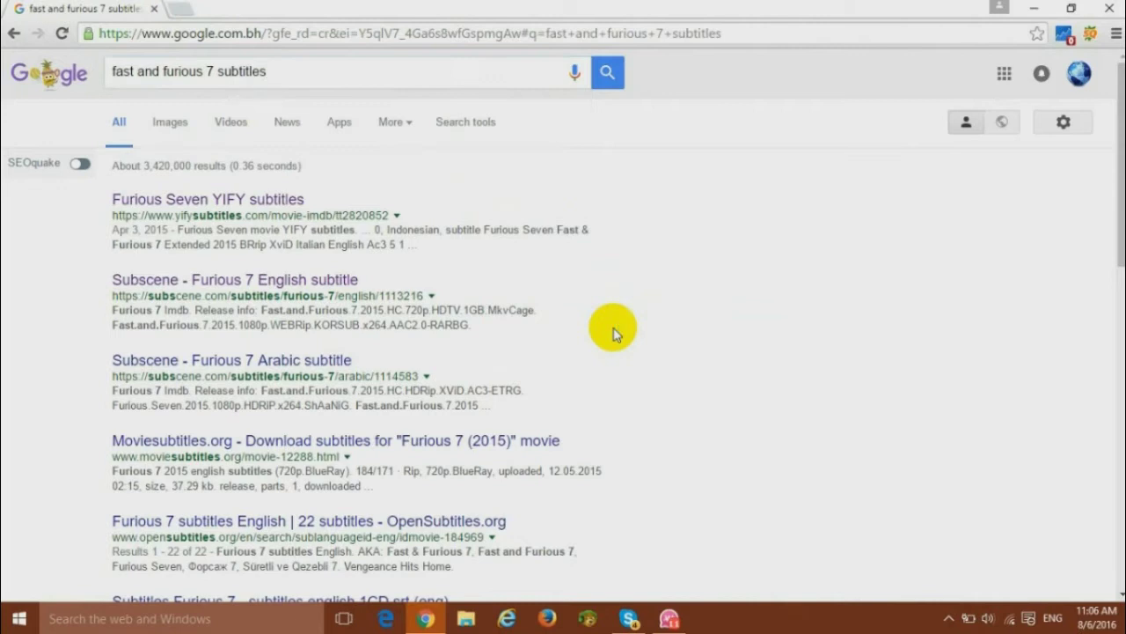
right_click(249, 204)
left_click(286, 211)
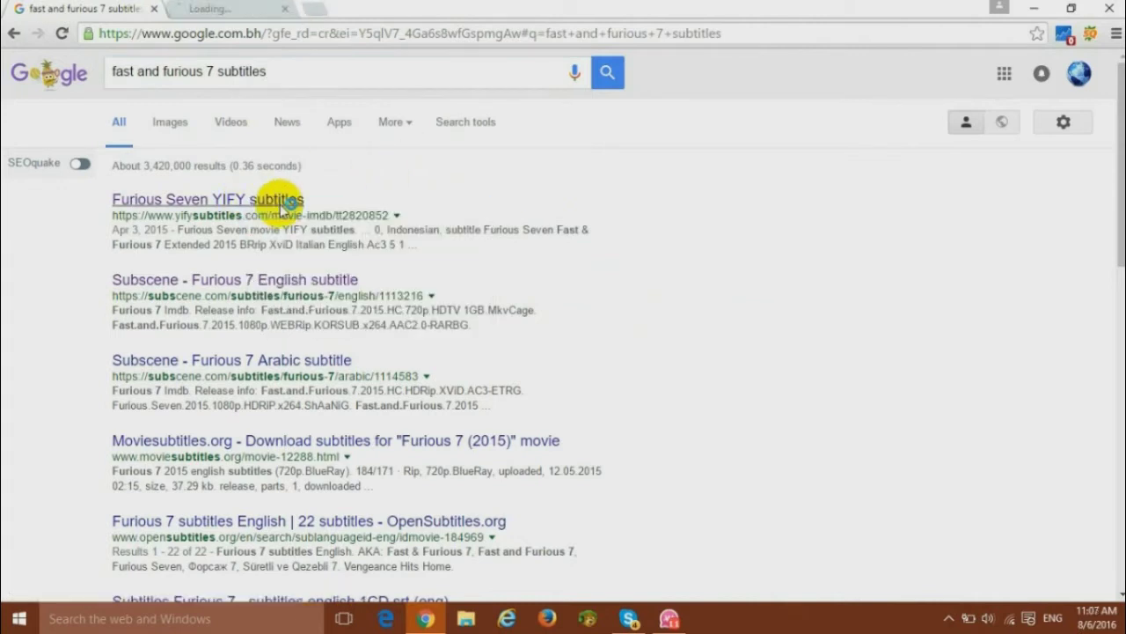
On the YIFY Furious Seven list, open an English subtitle page and start its download.
left_click(237, 7)
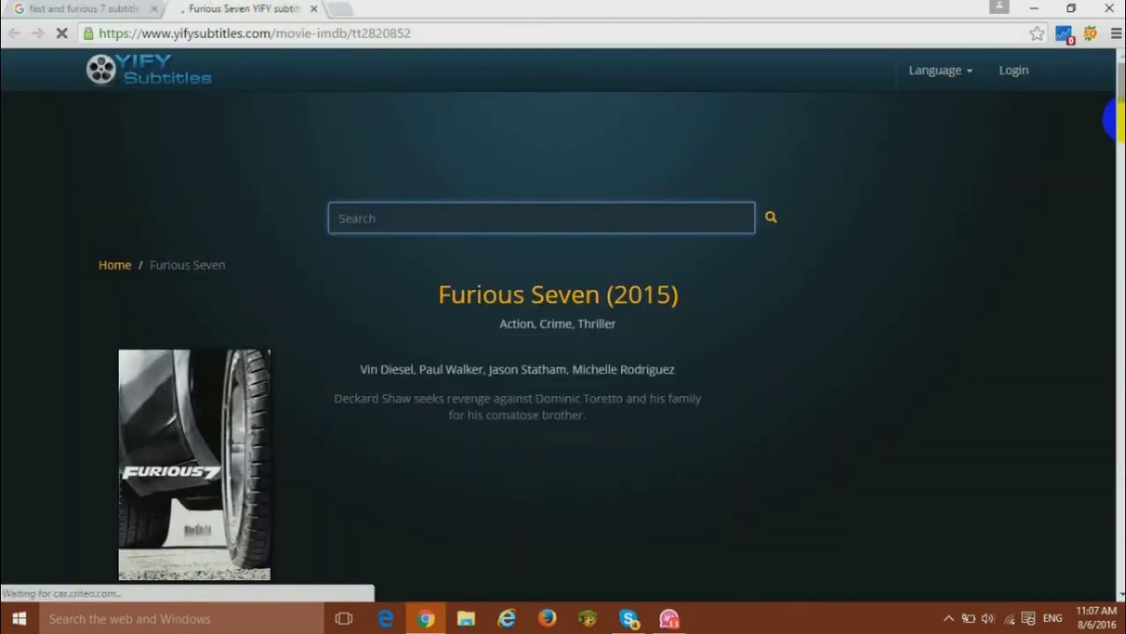
scroll(1109, 154, "down", 5)
scroll(1116, 106, "down", 10)
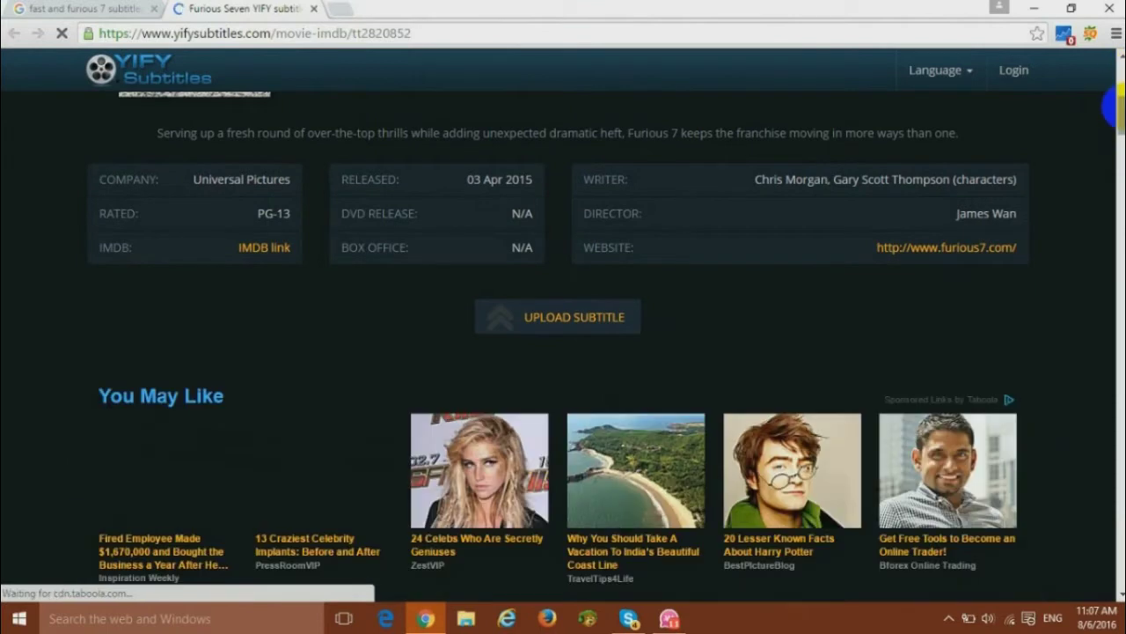
left_click_drag(1116, 157, 1118, 213)
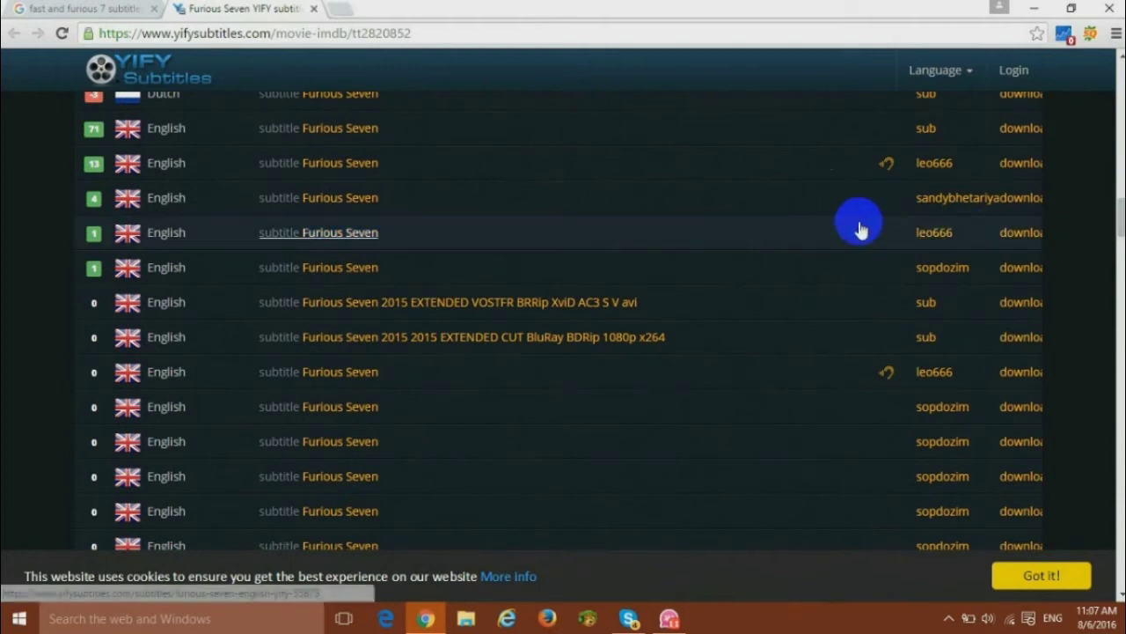
left_click(1024, 232)
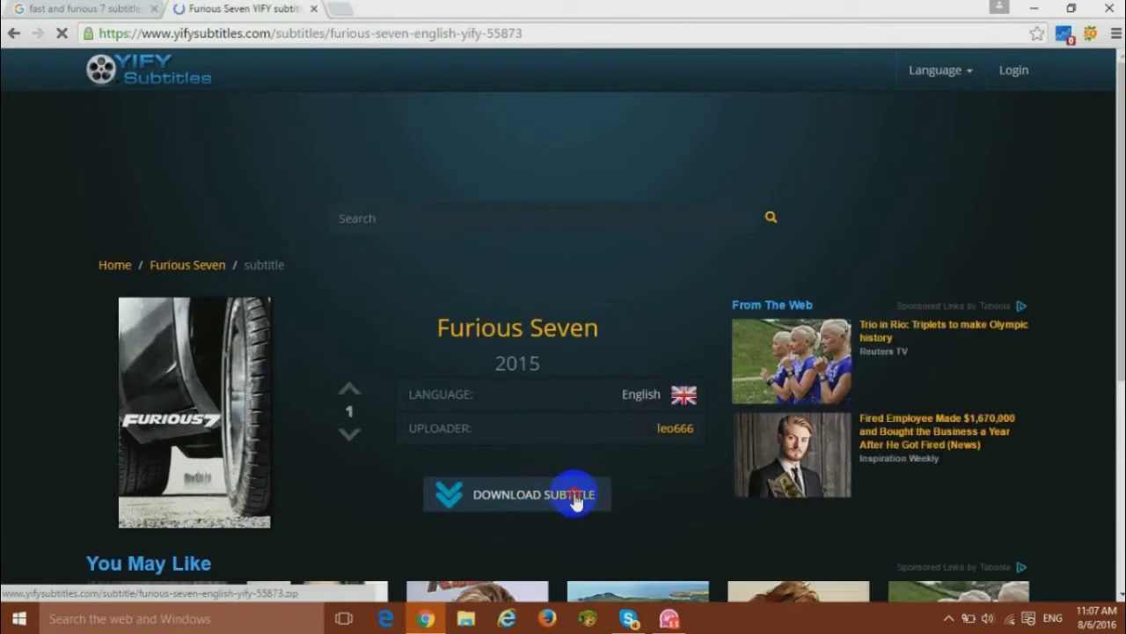
left_click(574, 498)
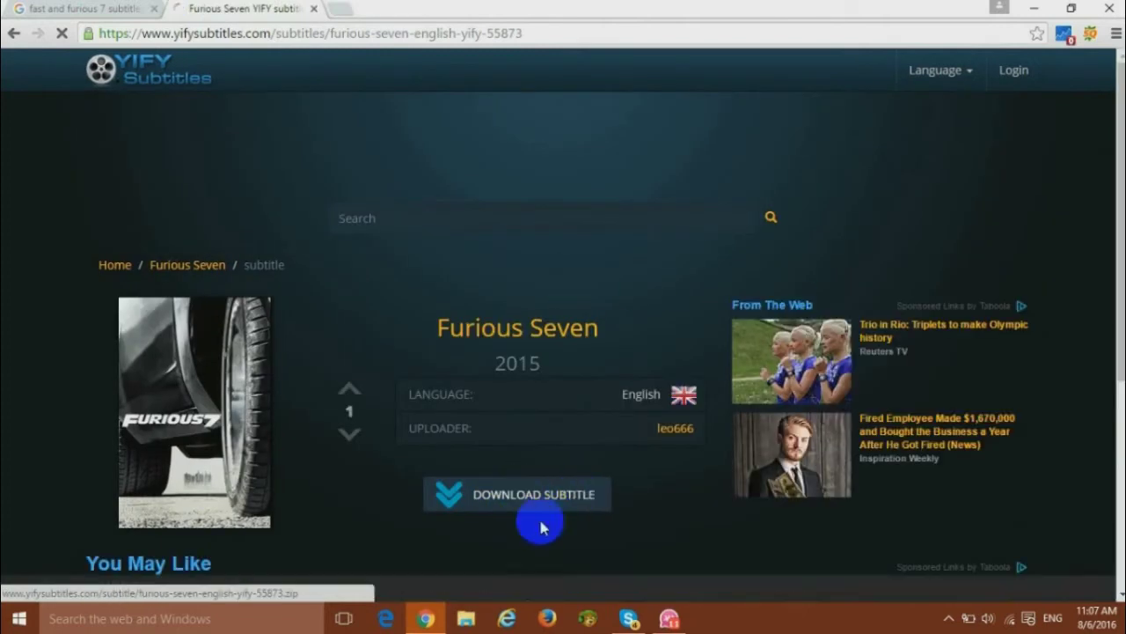
Download the Furious Seven subtitle zip with IDM and open its Downloads\Compressed folder.
left_click(467, 621)
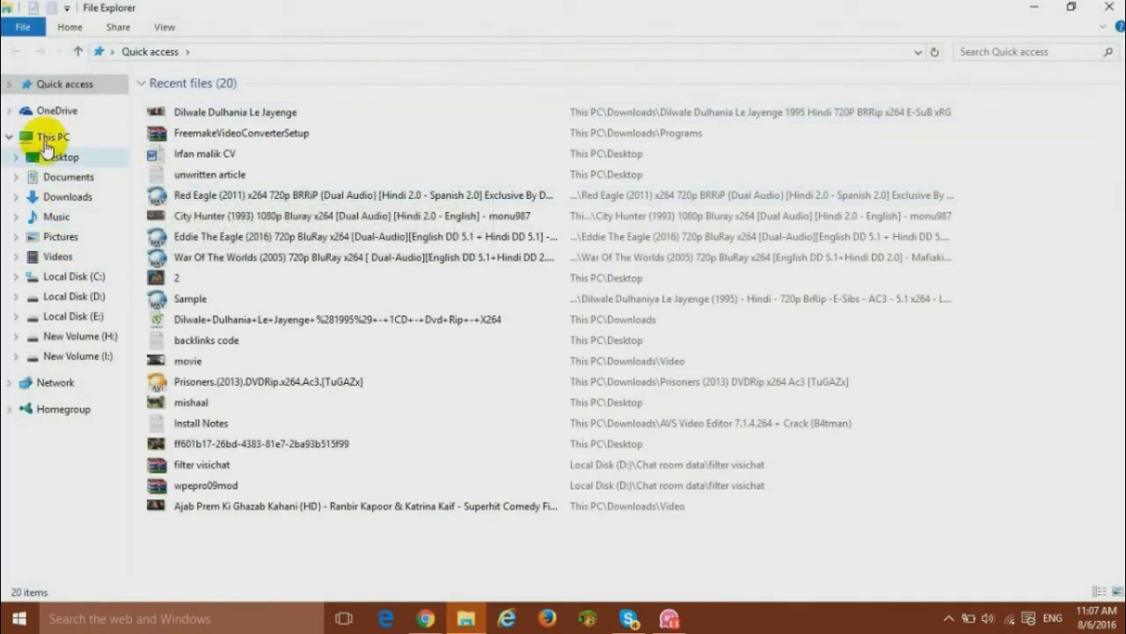
left_click(75, 202)
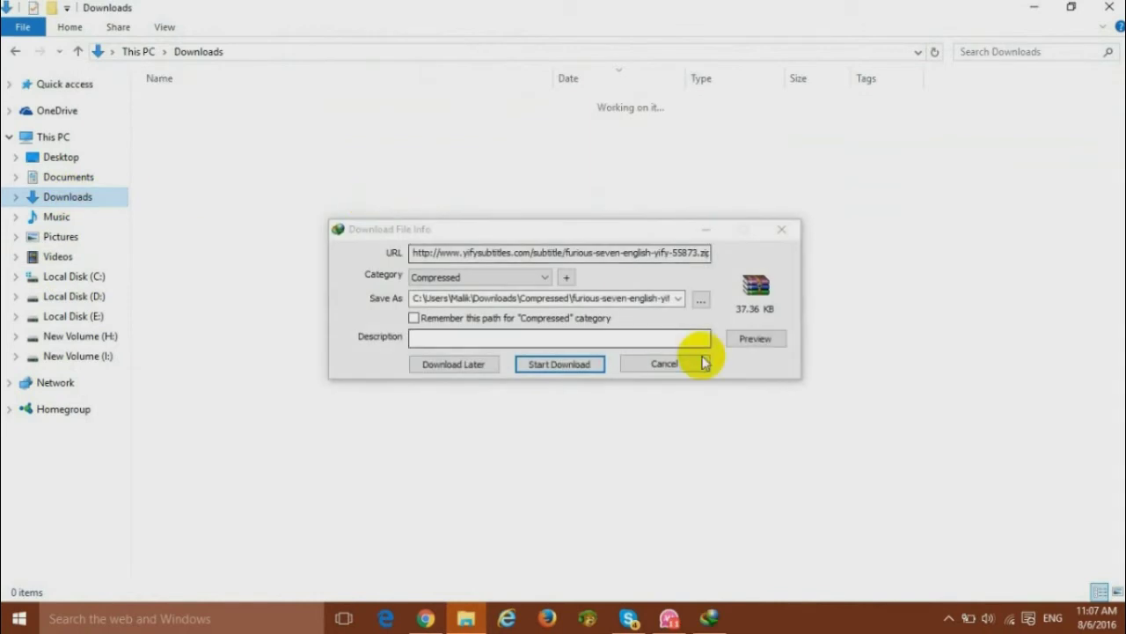
left_click(576, 368)
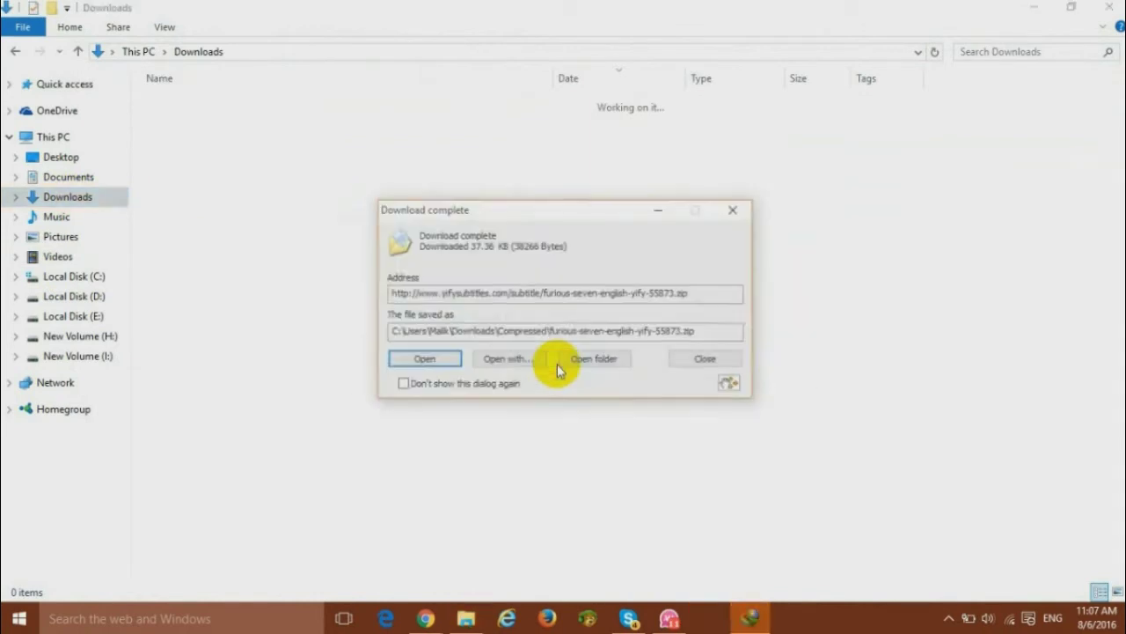
left_click(605, 360)
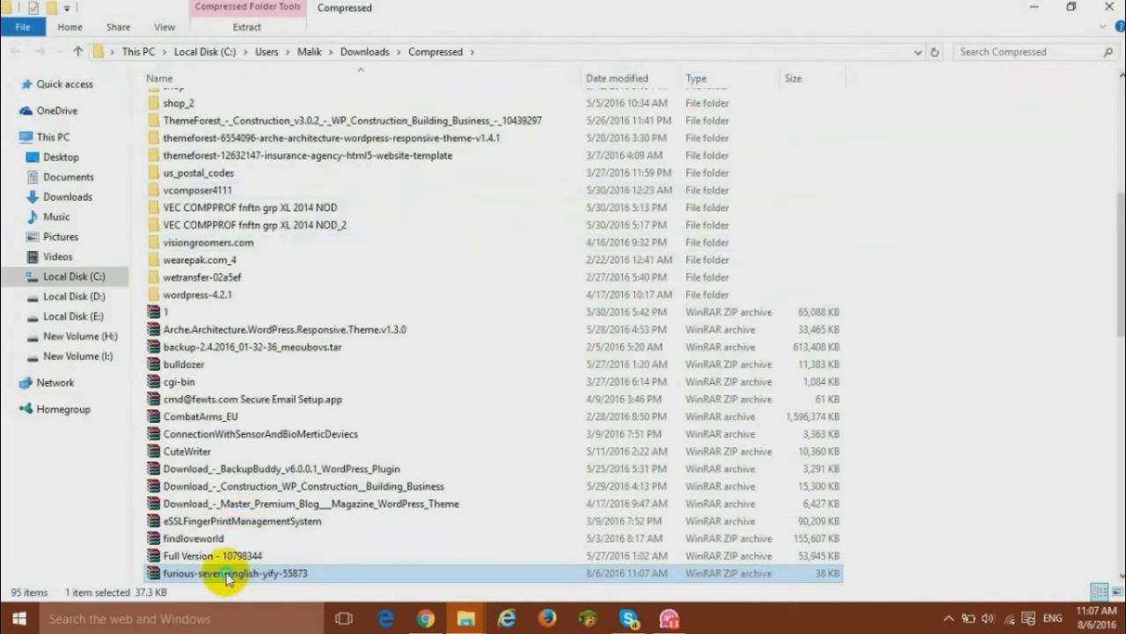
Extract the zip here to get Furious.Seven.2015.720p.BluRay.x264.srt.
right_click(227, 578)
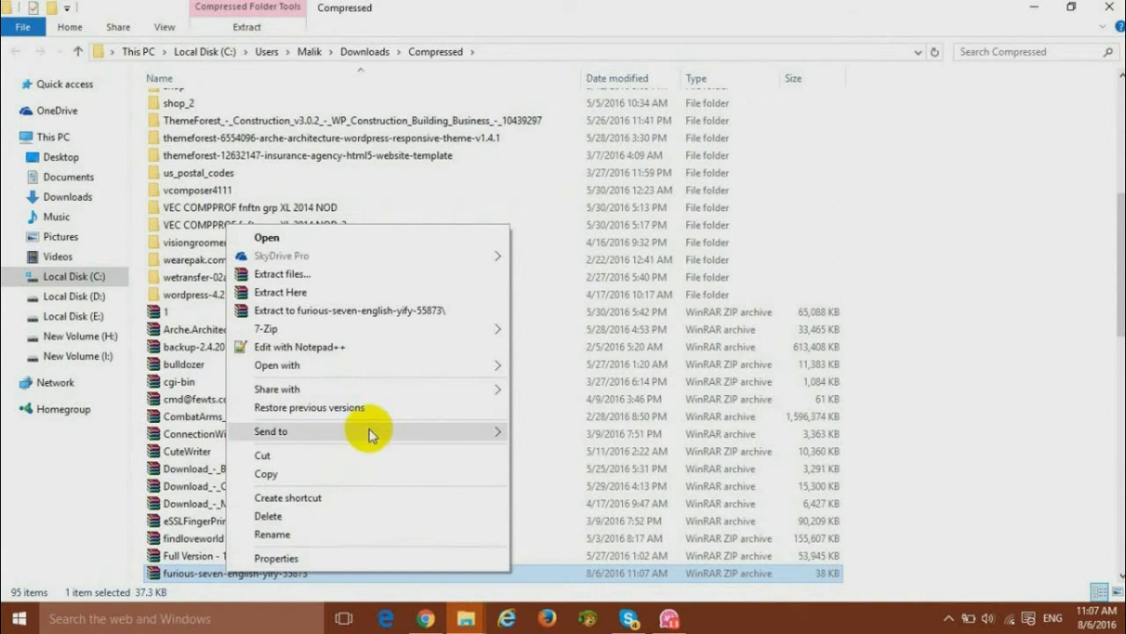
left_click(331, 287)
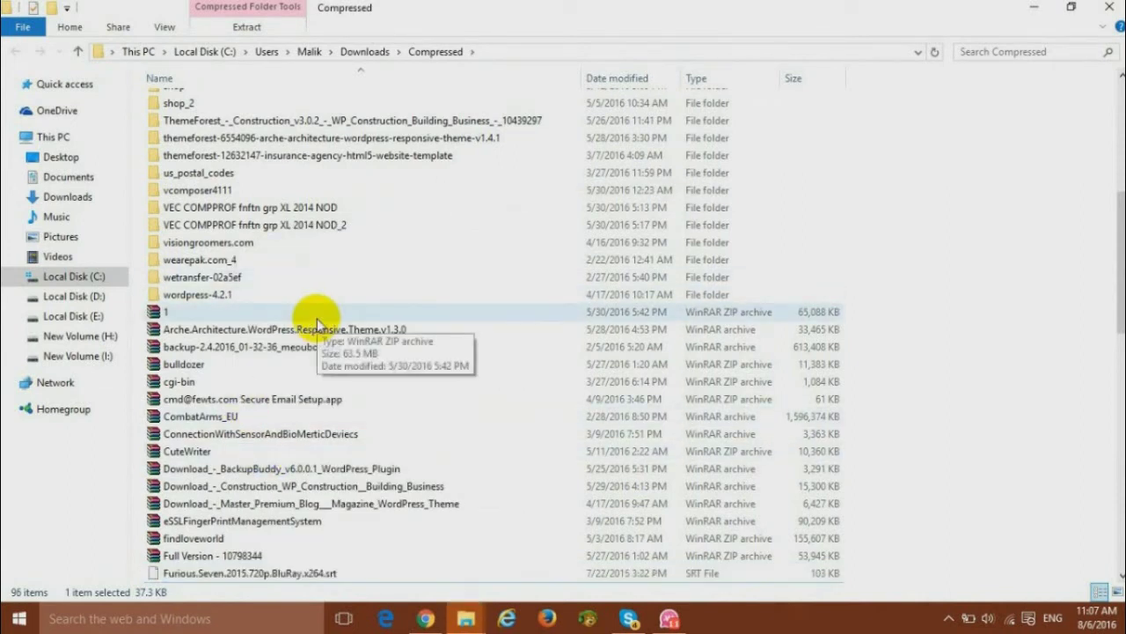
left_click(299, 574)
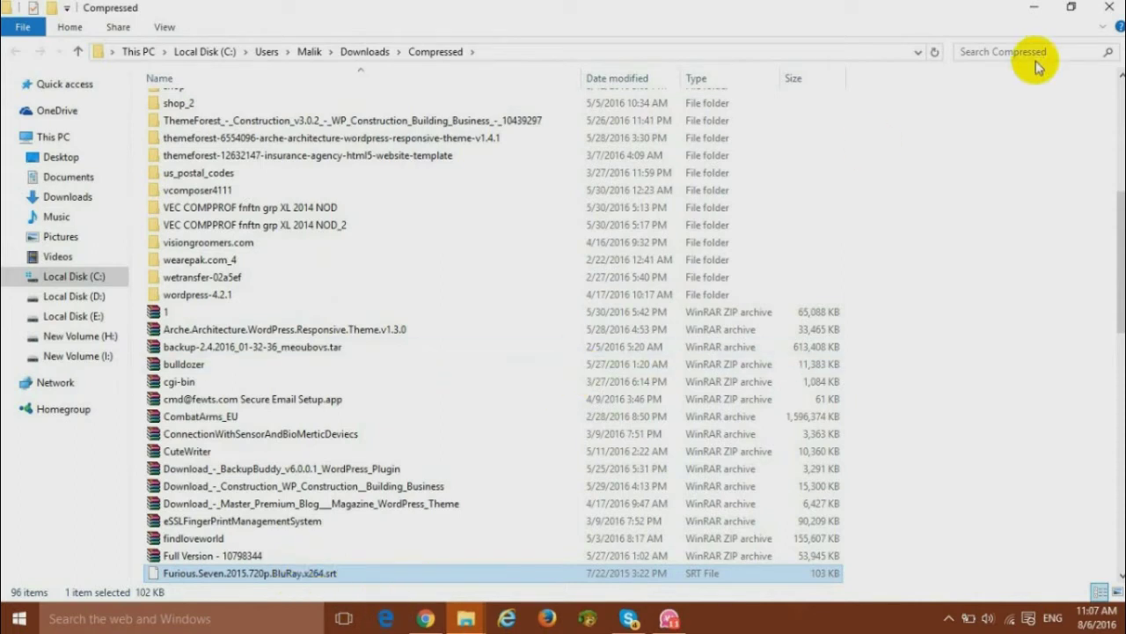
Open the Dilwale Dulhania Le Jayenge folder in Downloads and select its video and .srt file.
left_click(1109, 7)
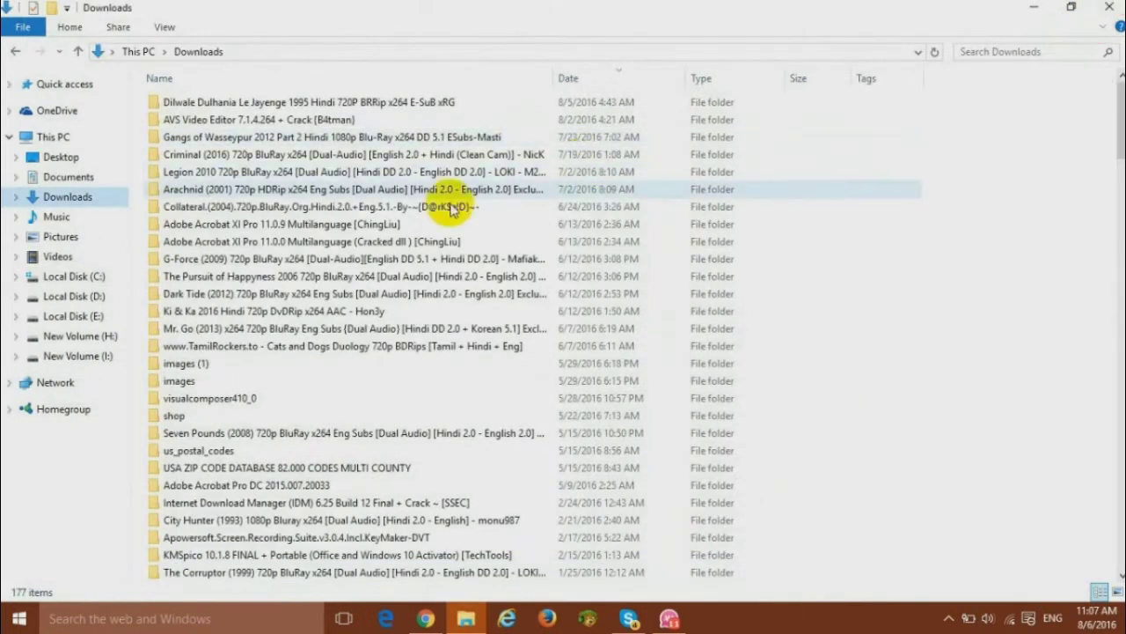
left_click(396, 223)
double_click(392, 104)
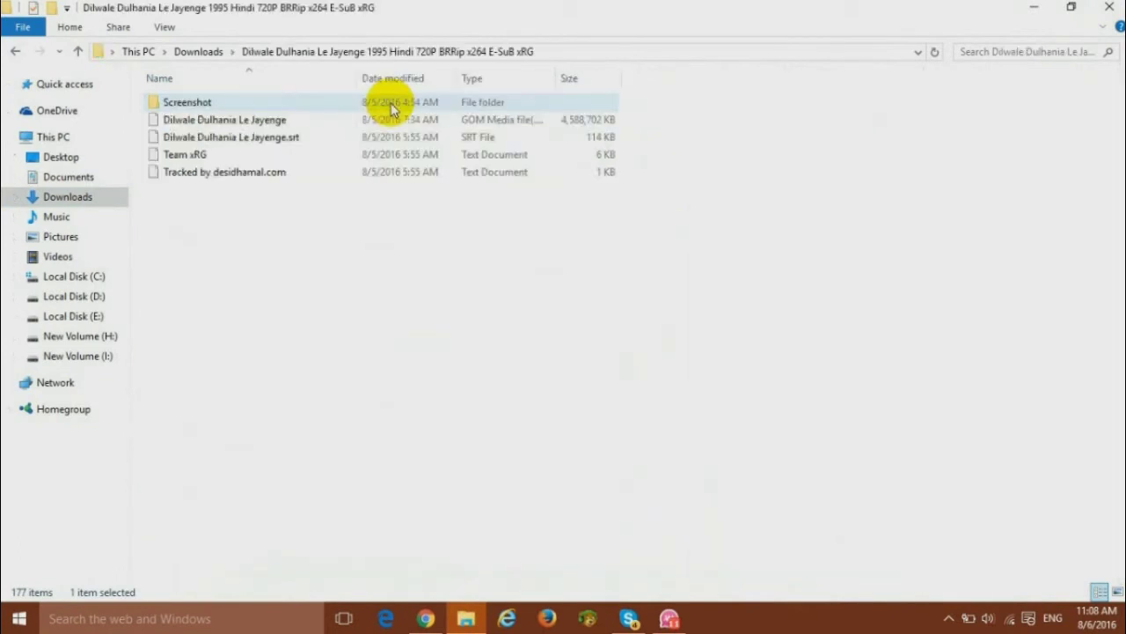
left_click(187, 121)
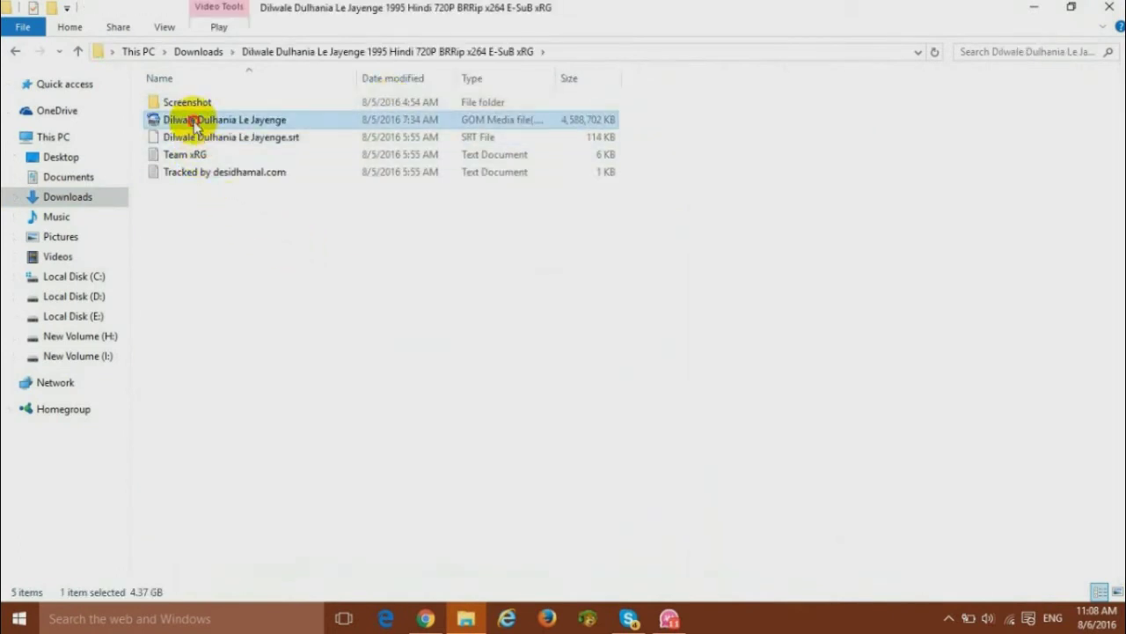
left_click(273, 139)
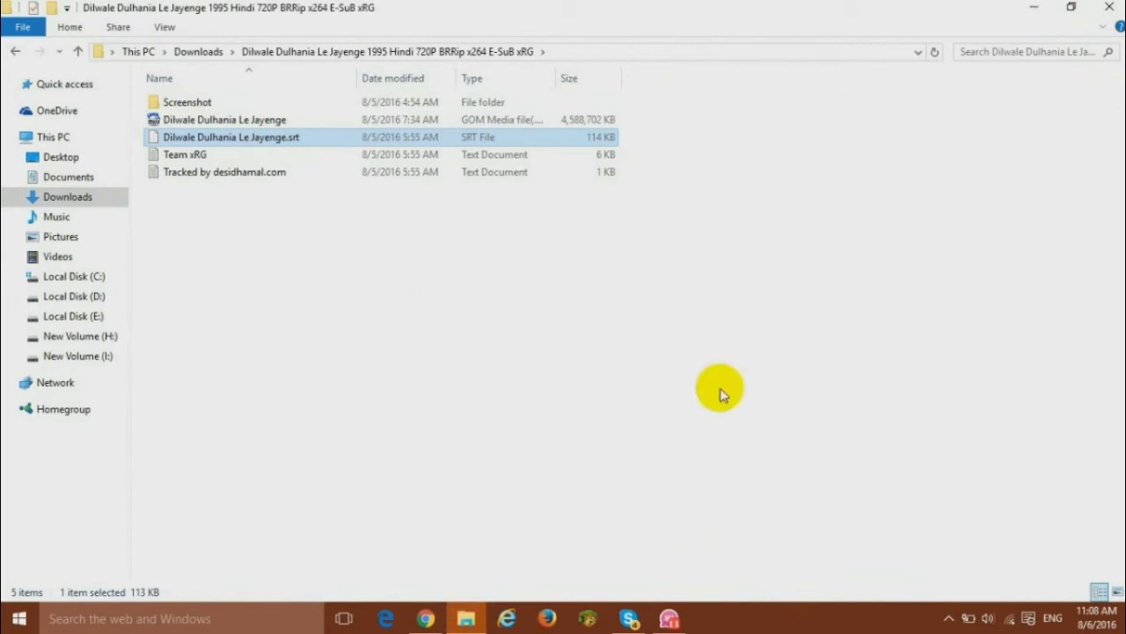
In the browser, go to wearepak.com and search the site for 'freemake'.
left_click(426, 619)
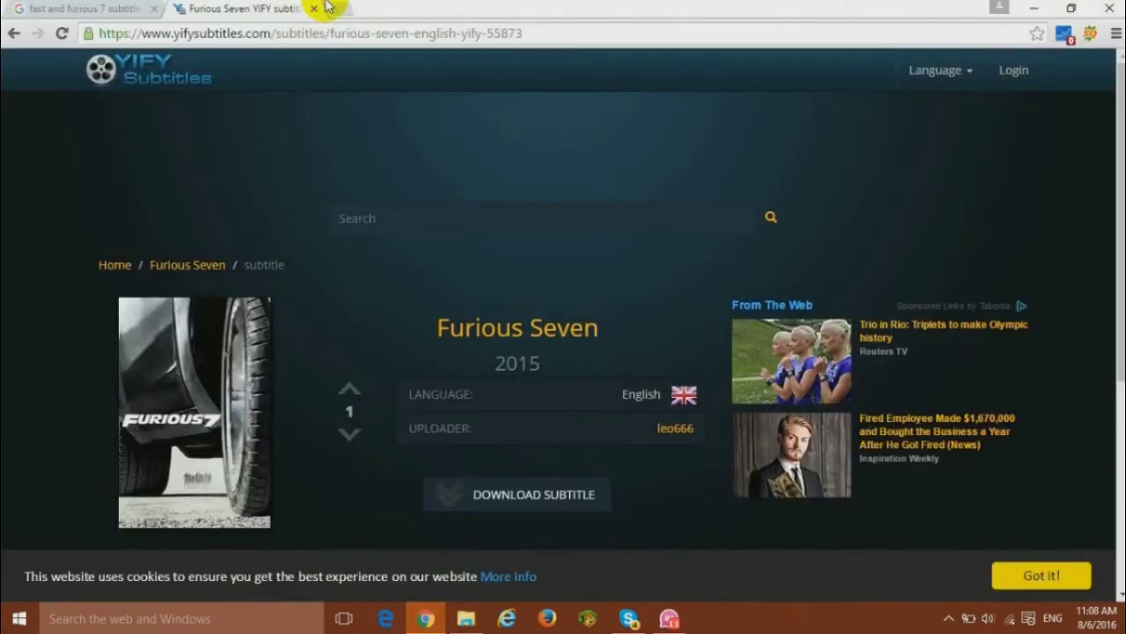
left_click(296, 33)
type("we")
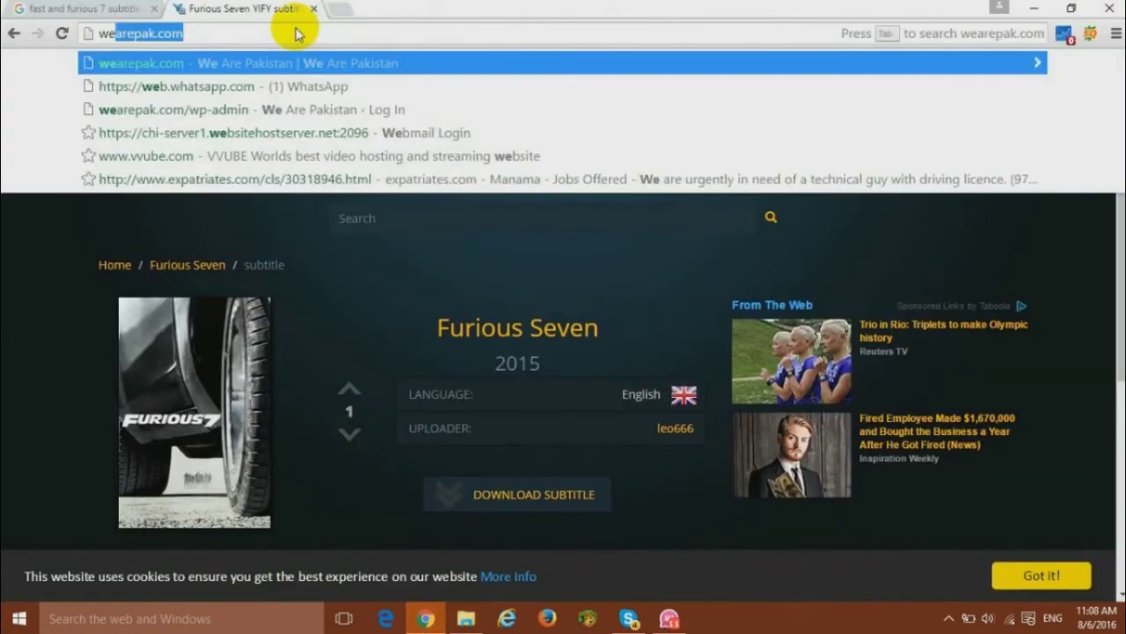
key("Return")
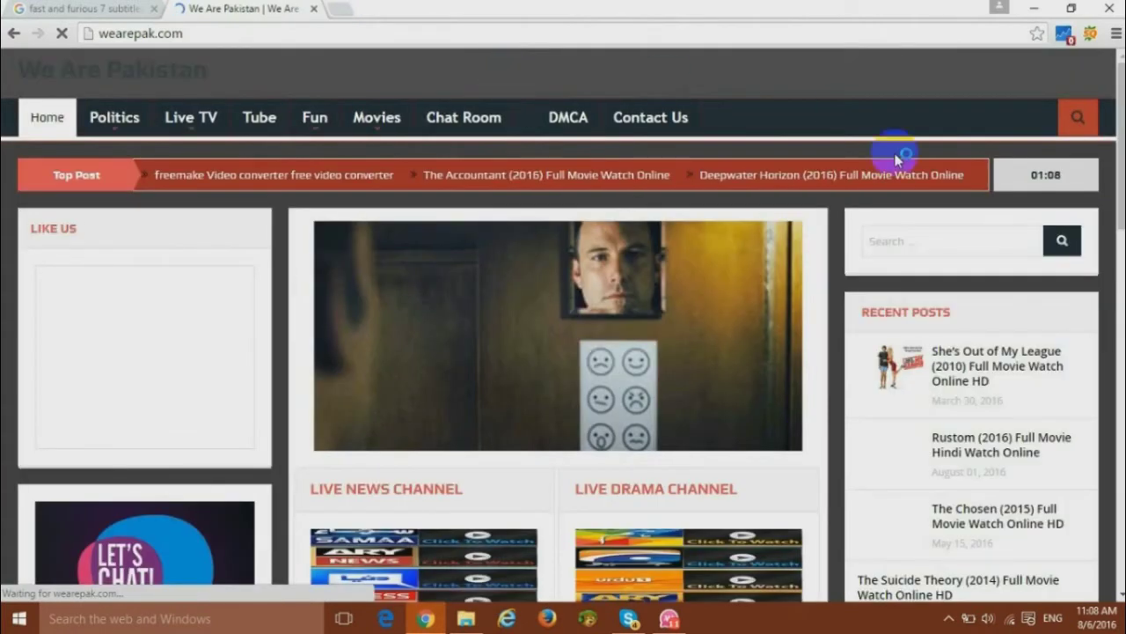
left_click(904, 242)
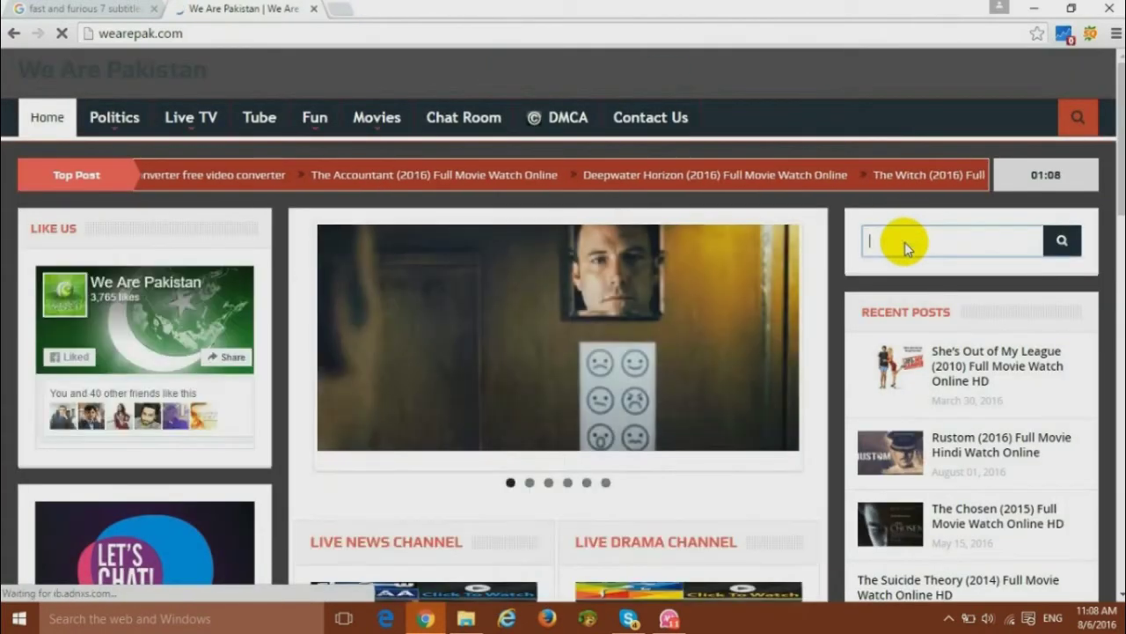
type("fr")
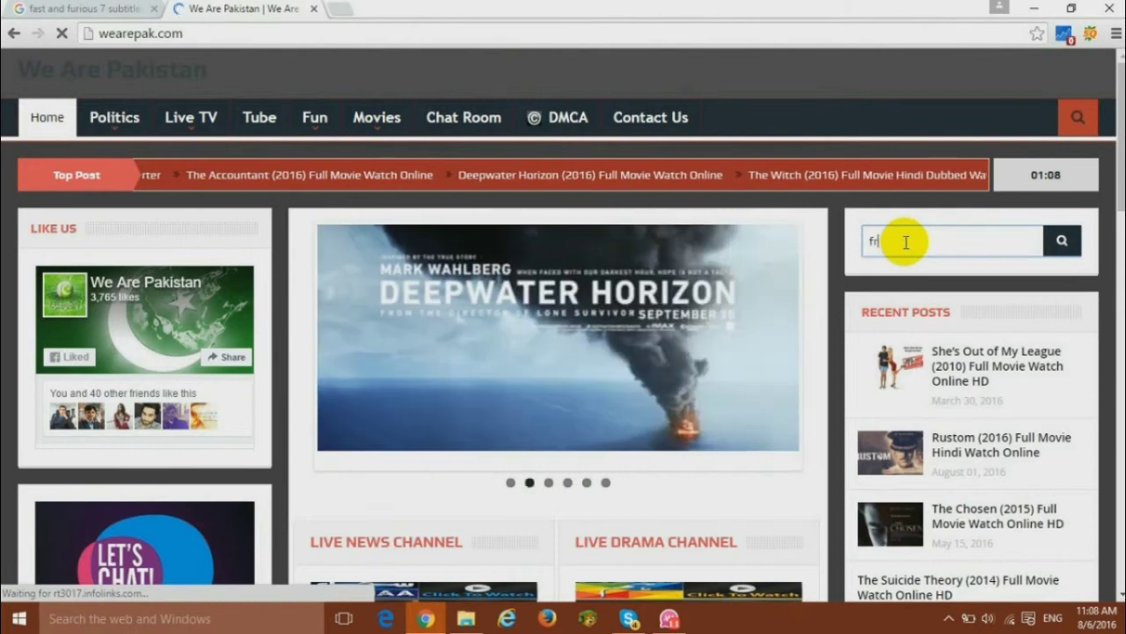
type("eemake")
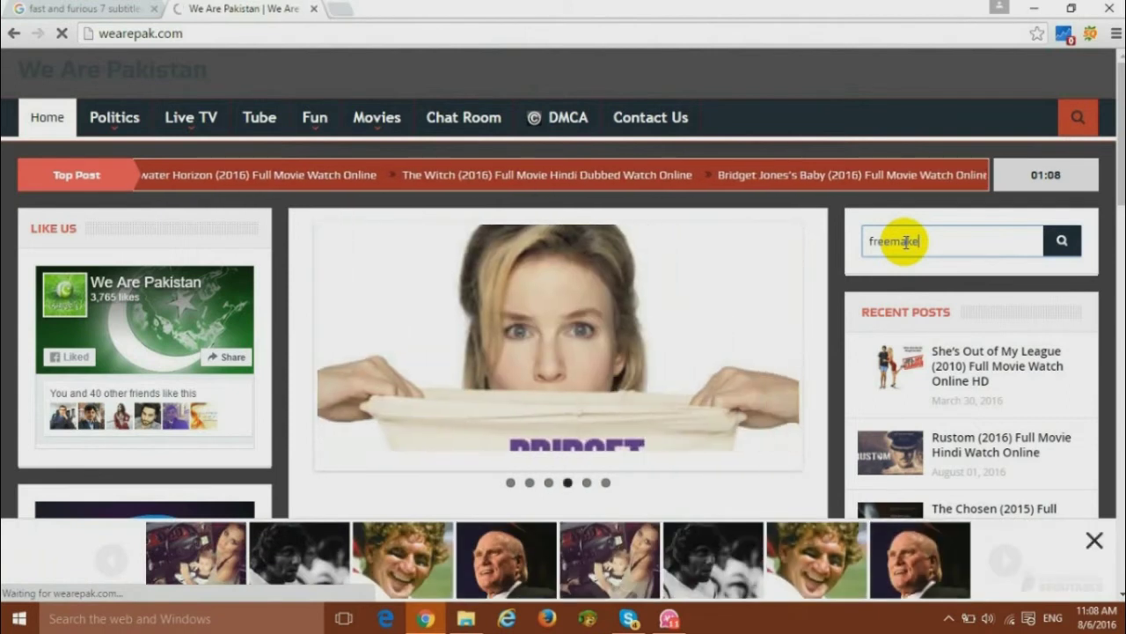
key("Return")
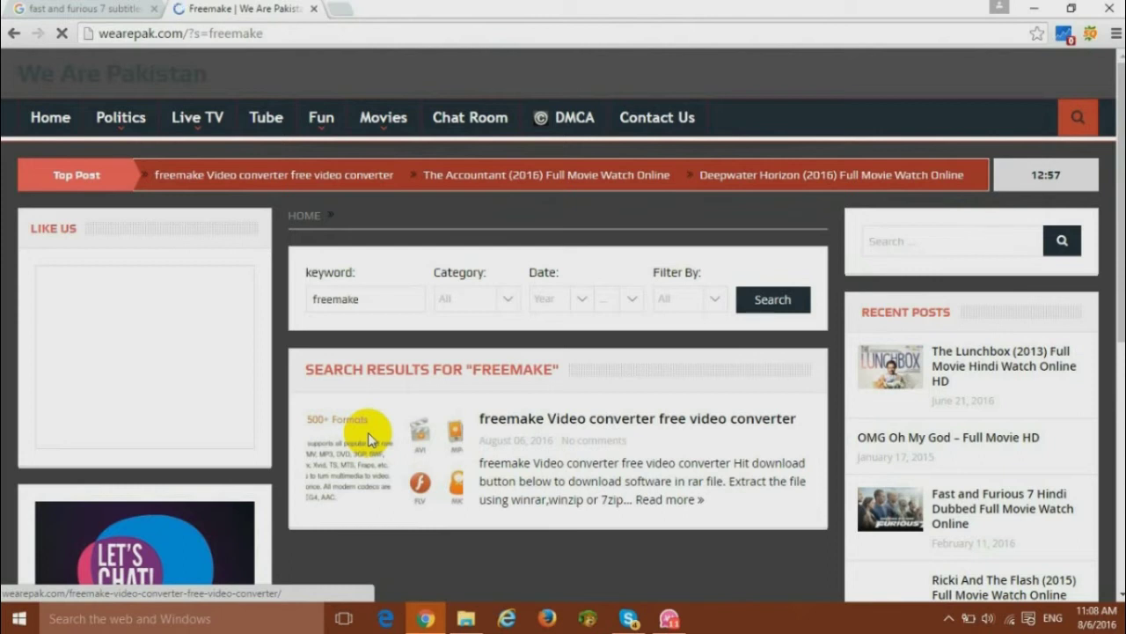
Open the freemake Video converter post and download FreemakeVideoConverterSetup.rar via IDM.
left_click(370, 440)
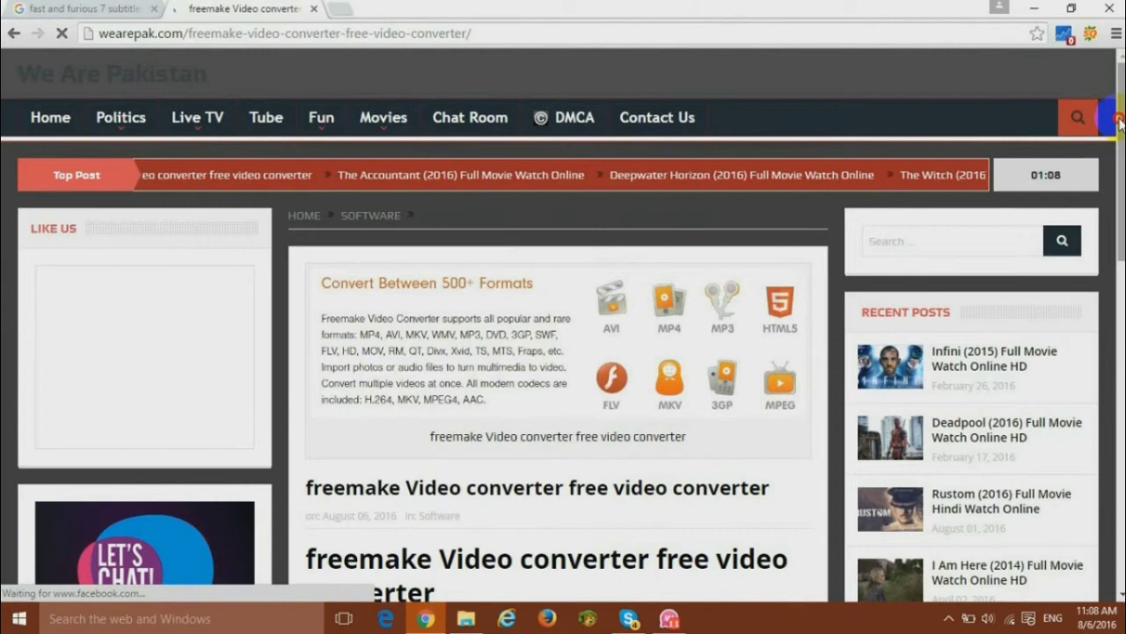
scroll(720, 335, "down", 4)
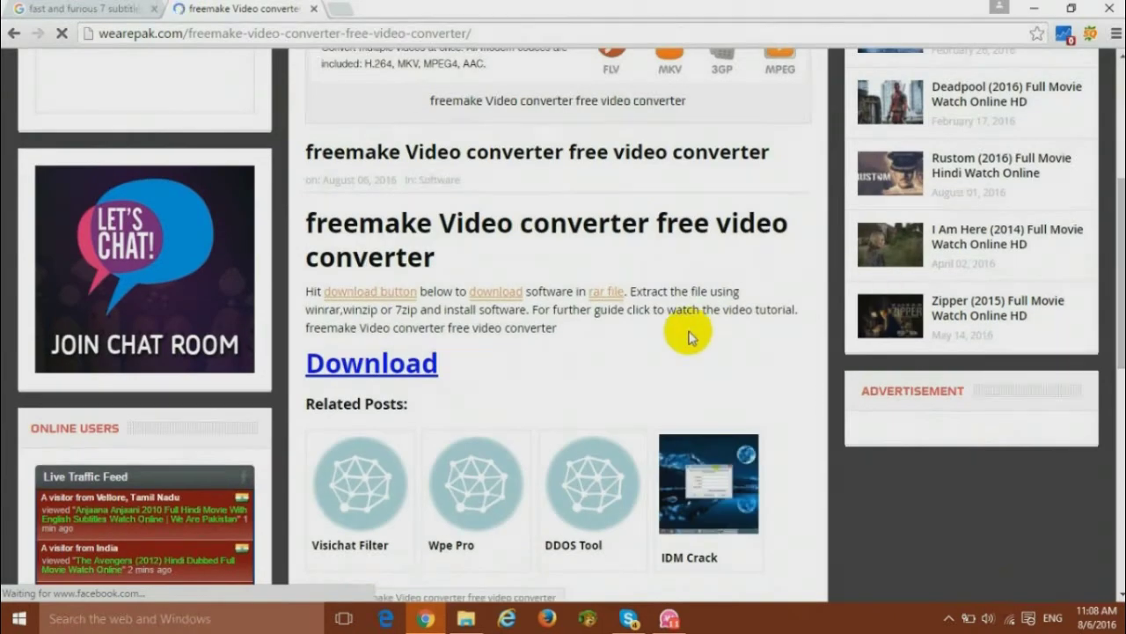
left_click(402, 364)
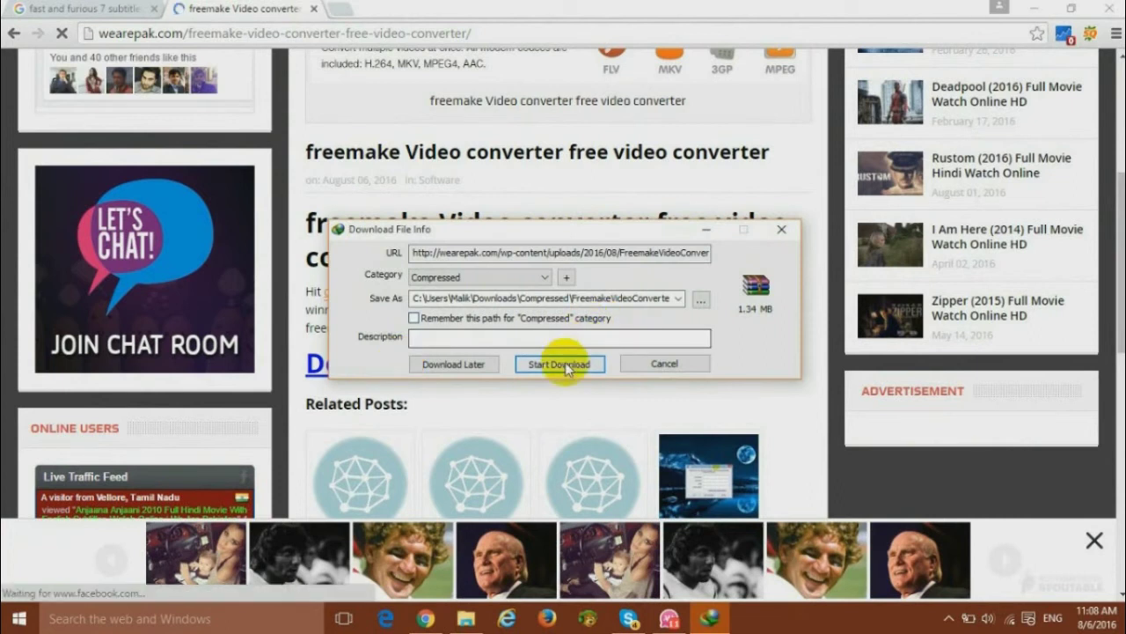
left_click(563, 363)
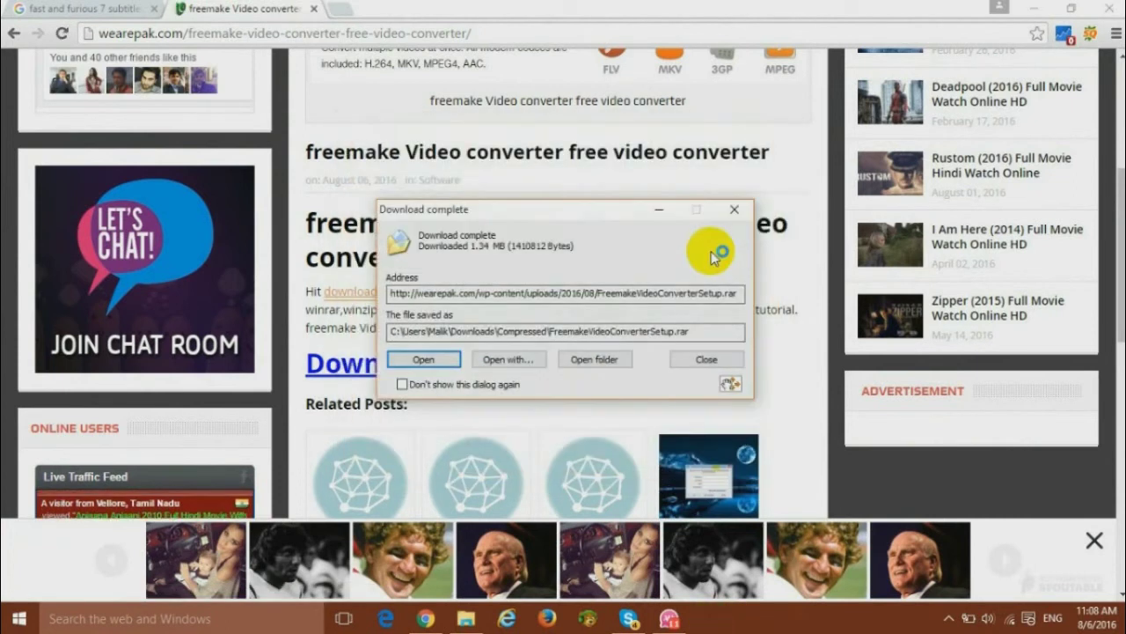
Extract FreemakeVideoConverterSetup.rar in the Compressed folder and launch the setup application.
left_click(604, 359)
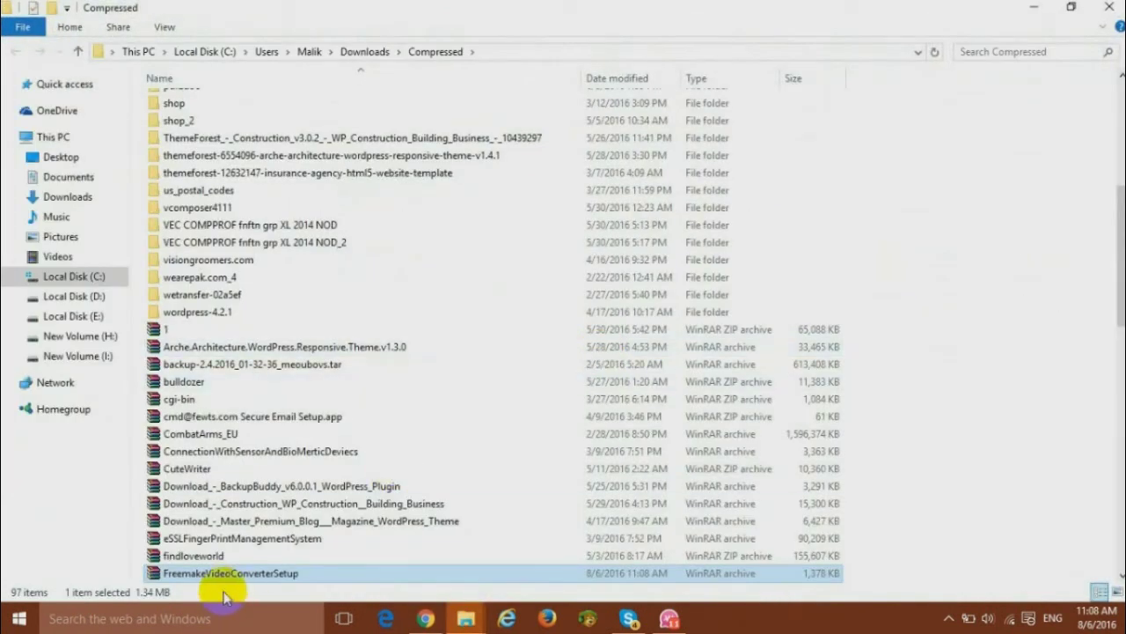
right_click(221, 577)
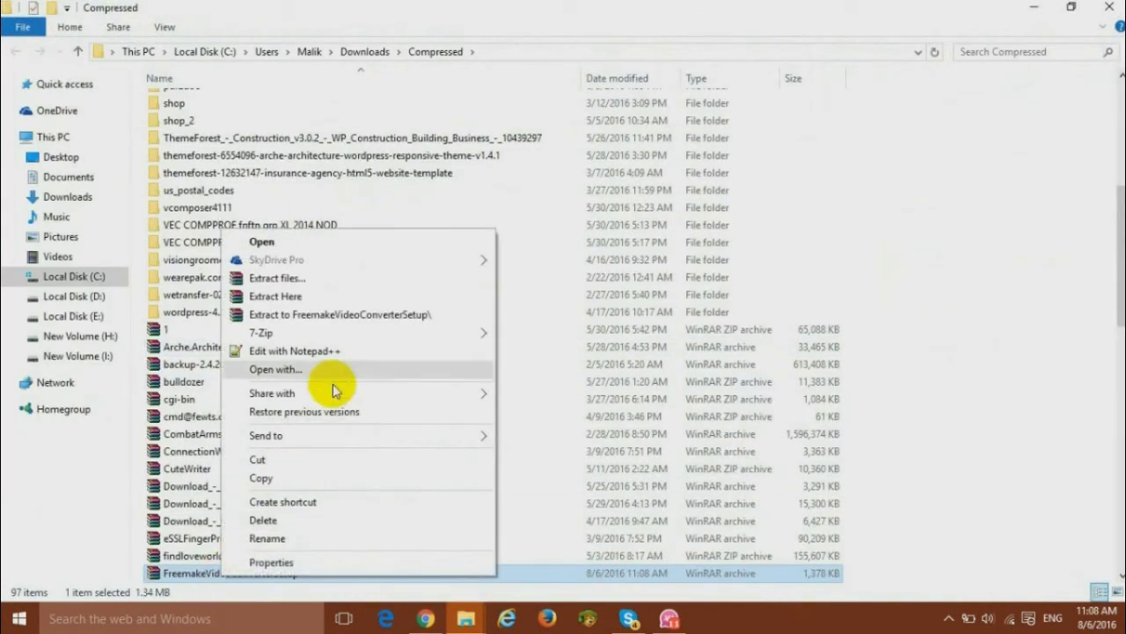
left_click(318, 296)
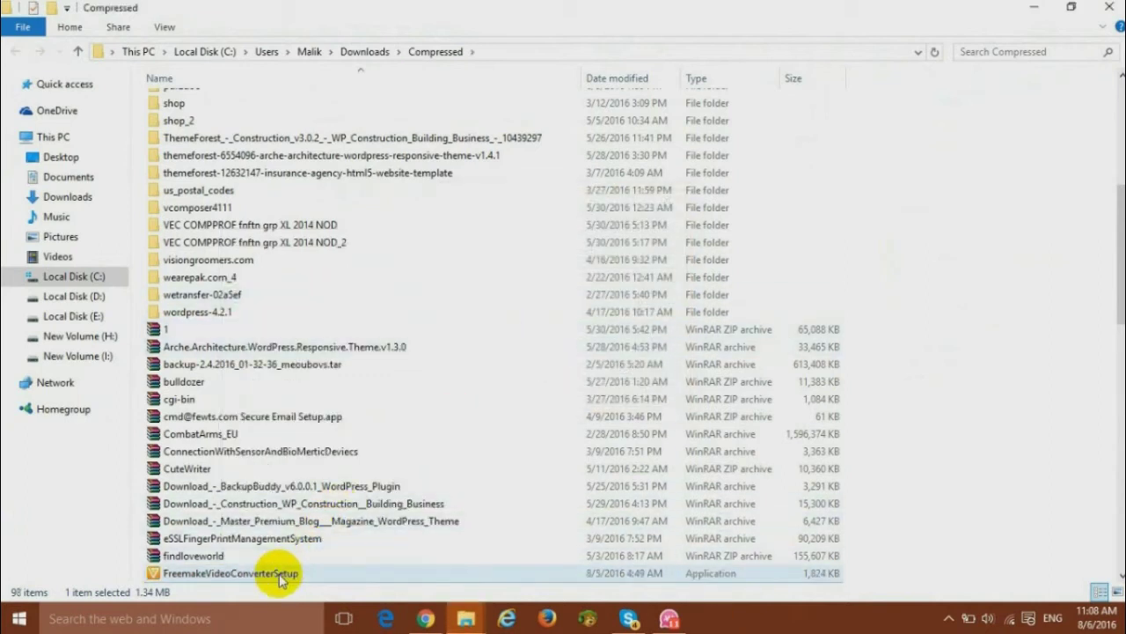
left_click(279, 576)
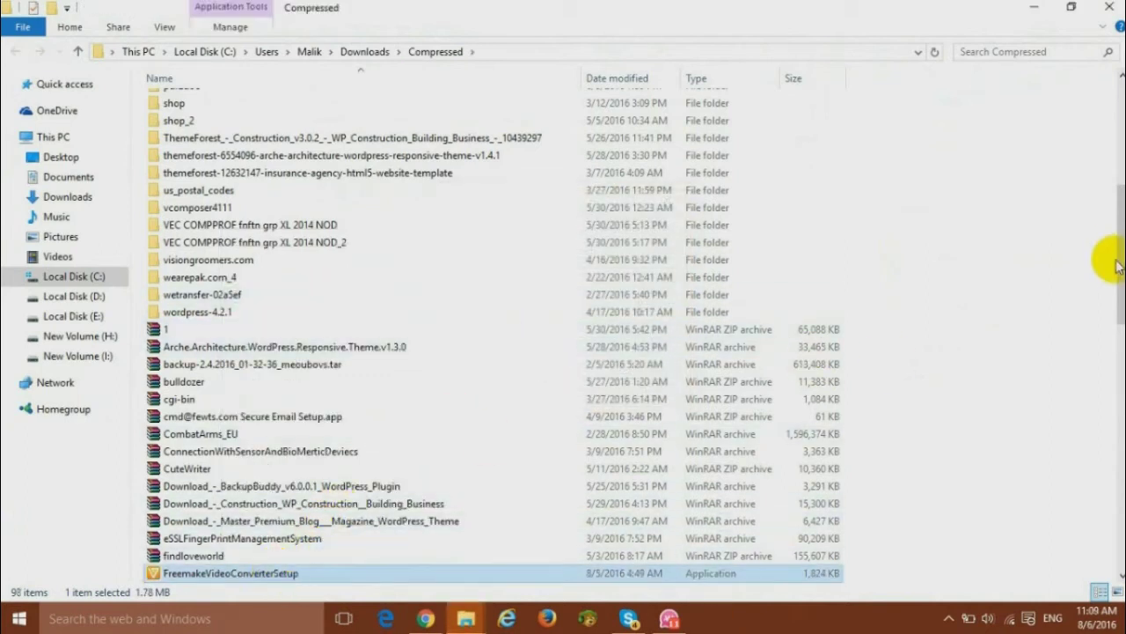
left_click_drag(1116, 295, 1116, 323)
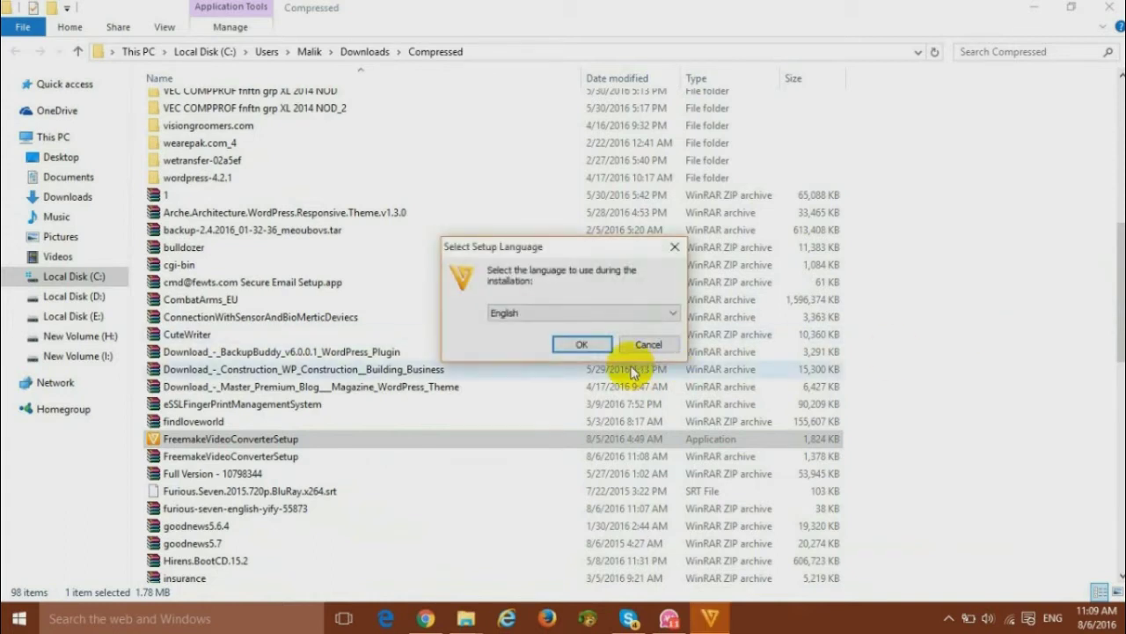
Install in English with usage statistics off, desktop icon kept, and the ByteFence offer declined.
left_click(595, 345)
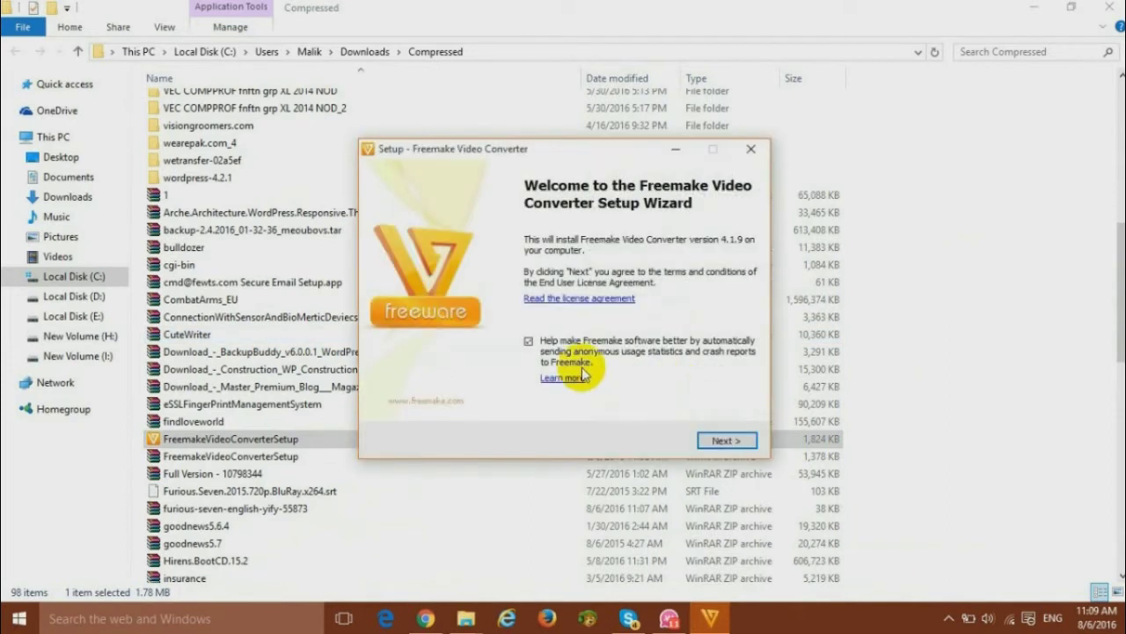
left_click(528, 341)
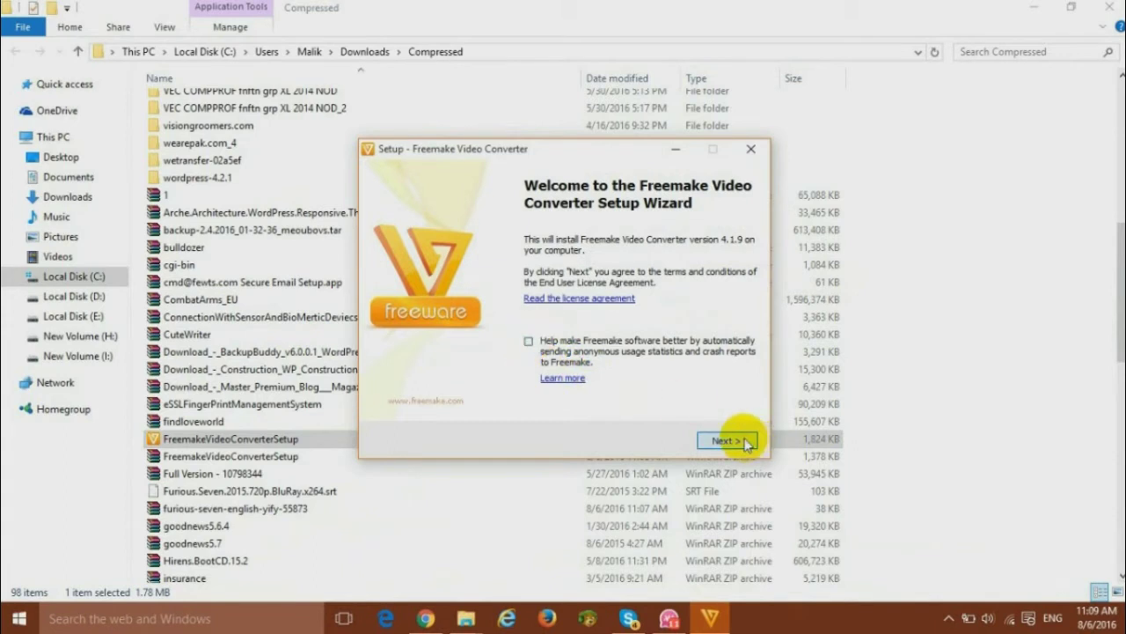
left_click(727, 440)
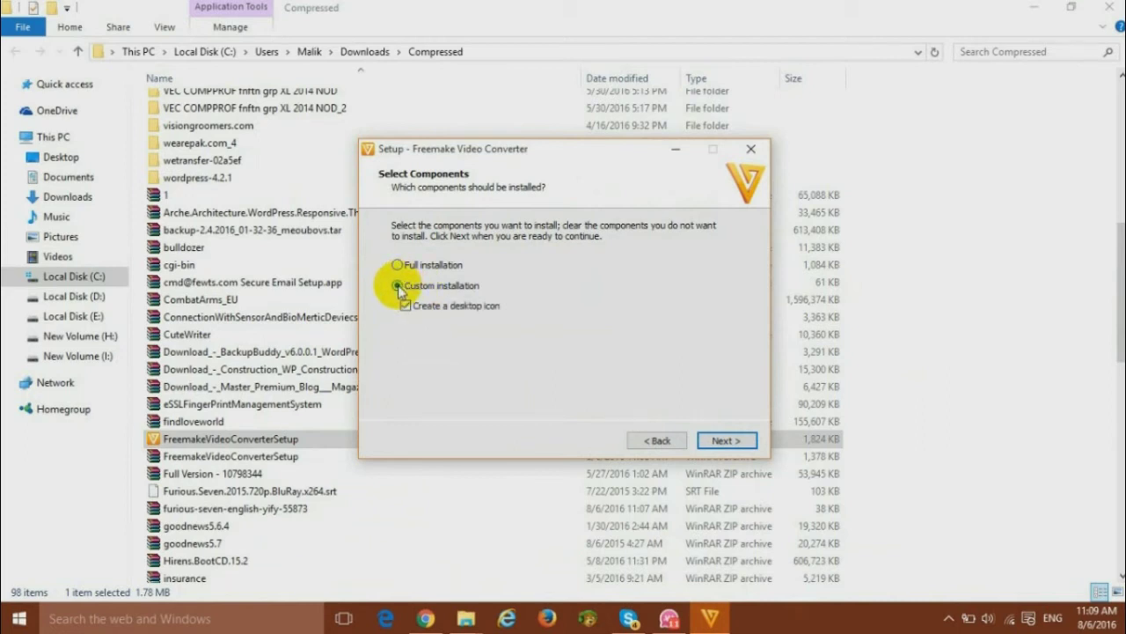
left_click(723, 440)
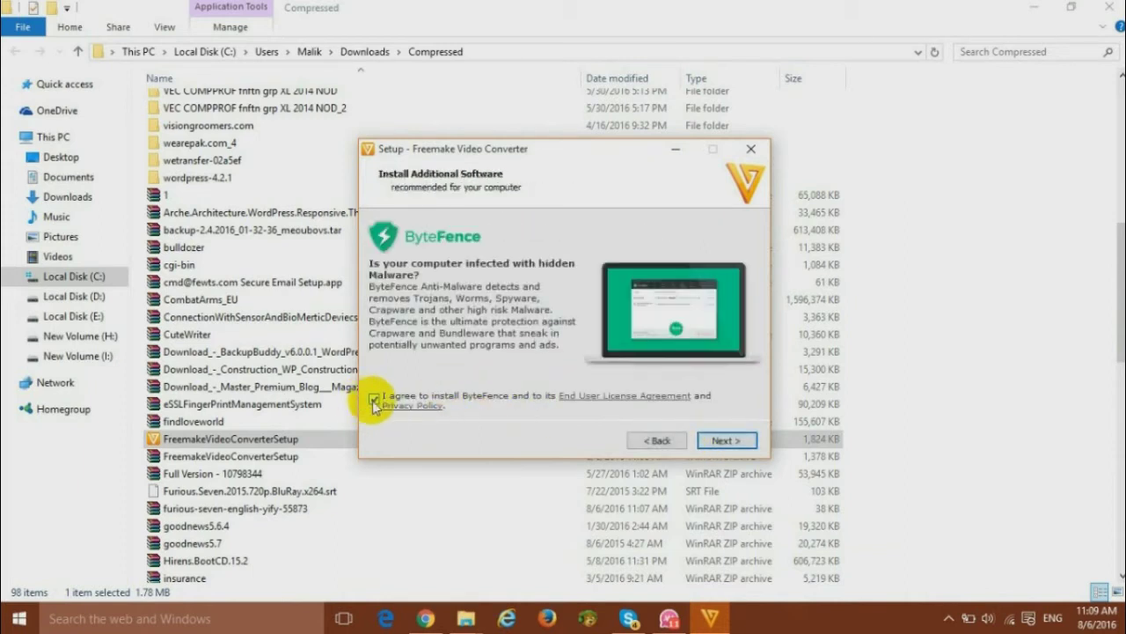
left_click(729, 442)
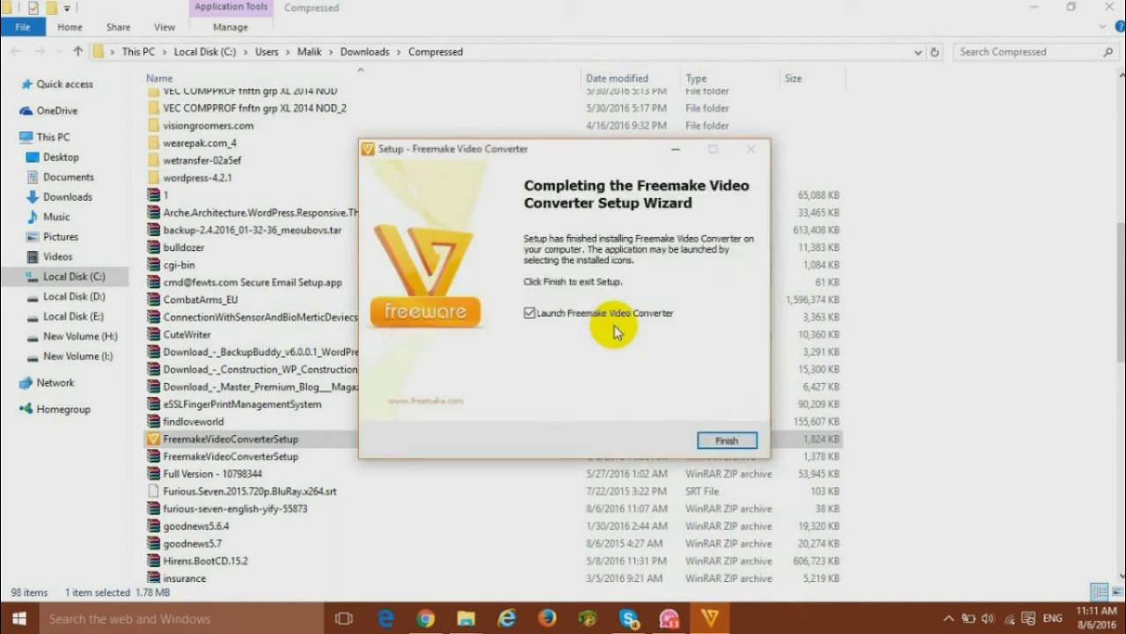
Finish the wizard with Launch Freemake Video Converter ticked to open the converter.
left_click(714, 442)
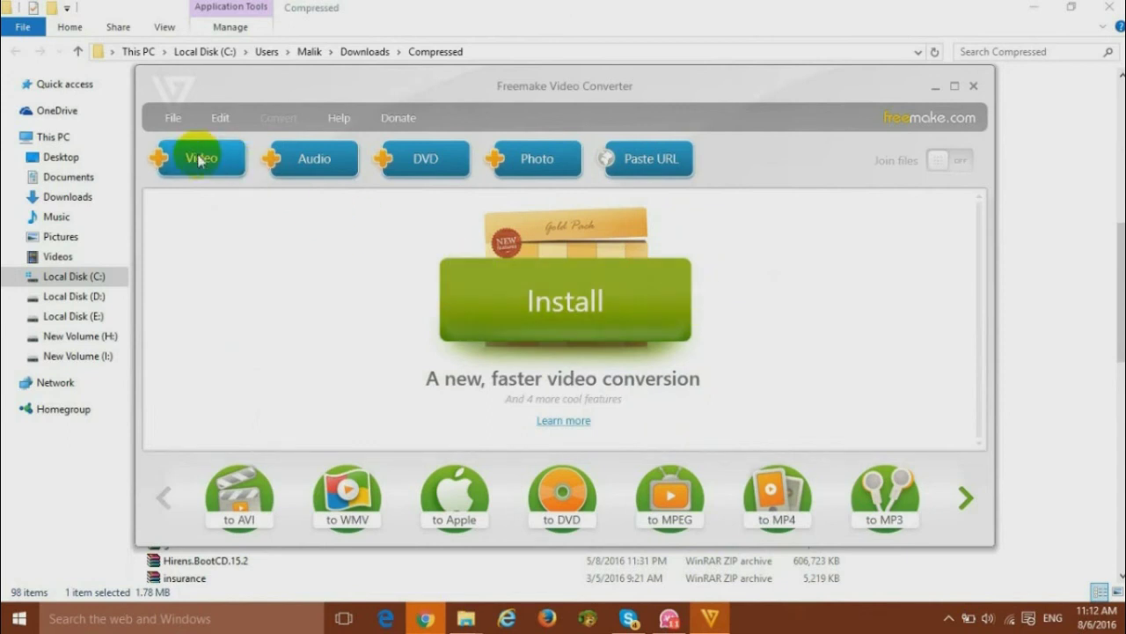
Add the Dilwale Dulhania Le Jayenge video from its Downloads folder to the conversion list.
left_click(201, 159)
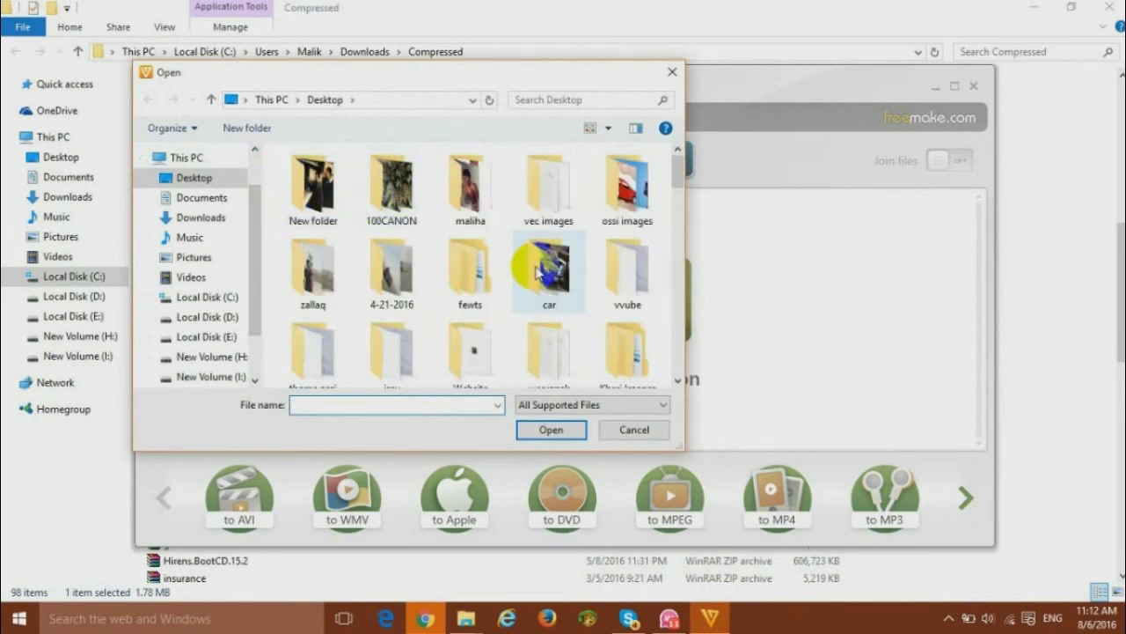
left_click(201, 217)
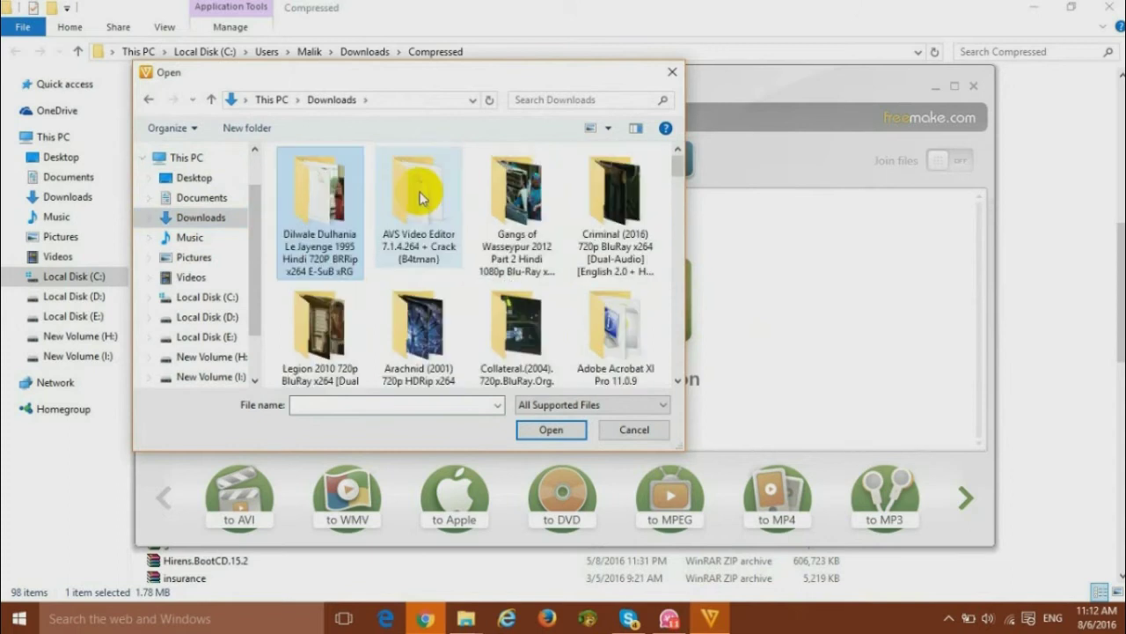
double_click(320, 207)
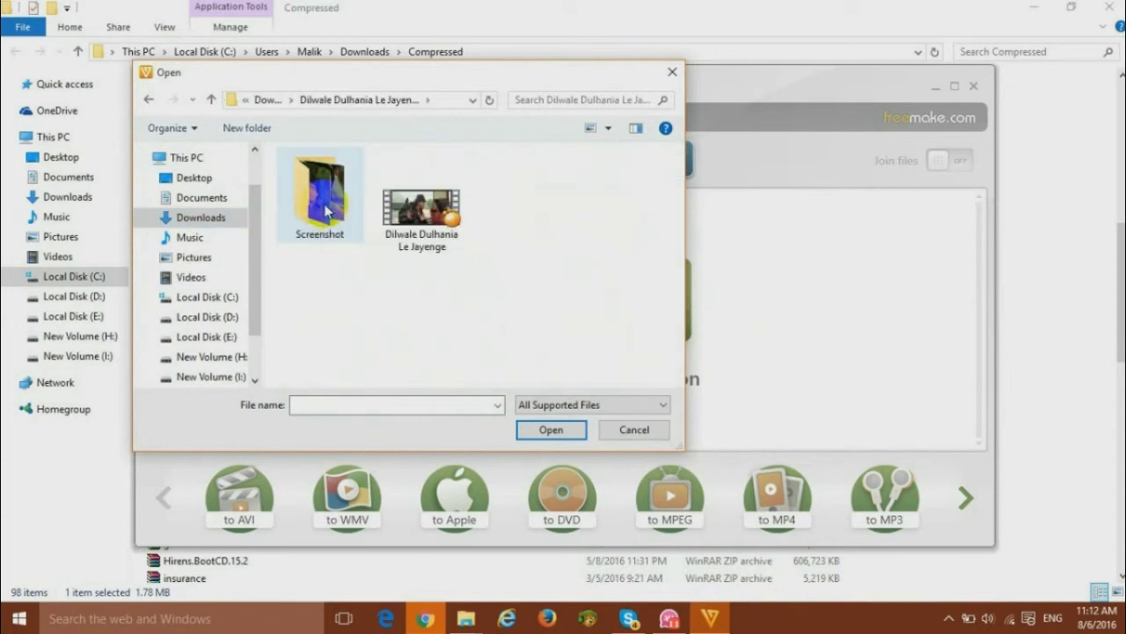
double_click(424, 207)
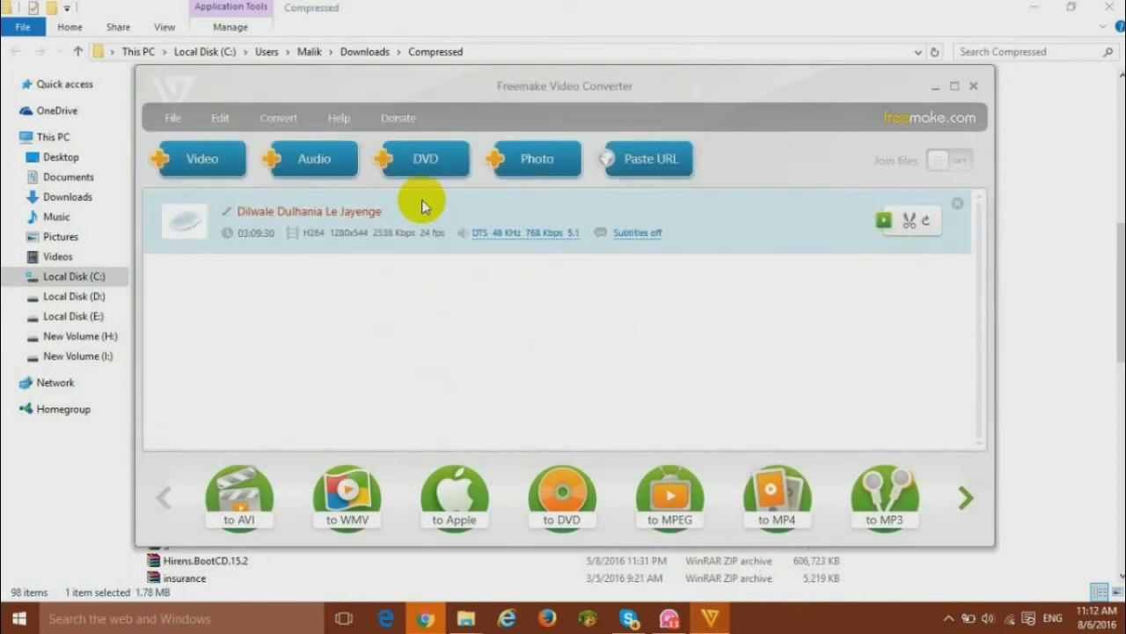
Replace 'Subtitles off' with the external subtitle file Dilwale Dulhania Le Jayenge.srt.
left_click(630, 235)
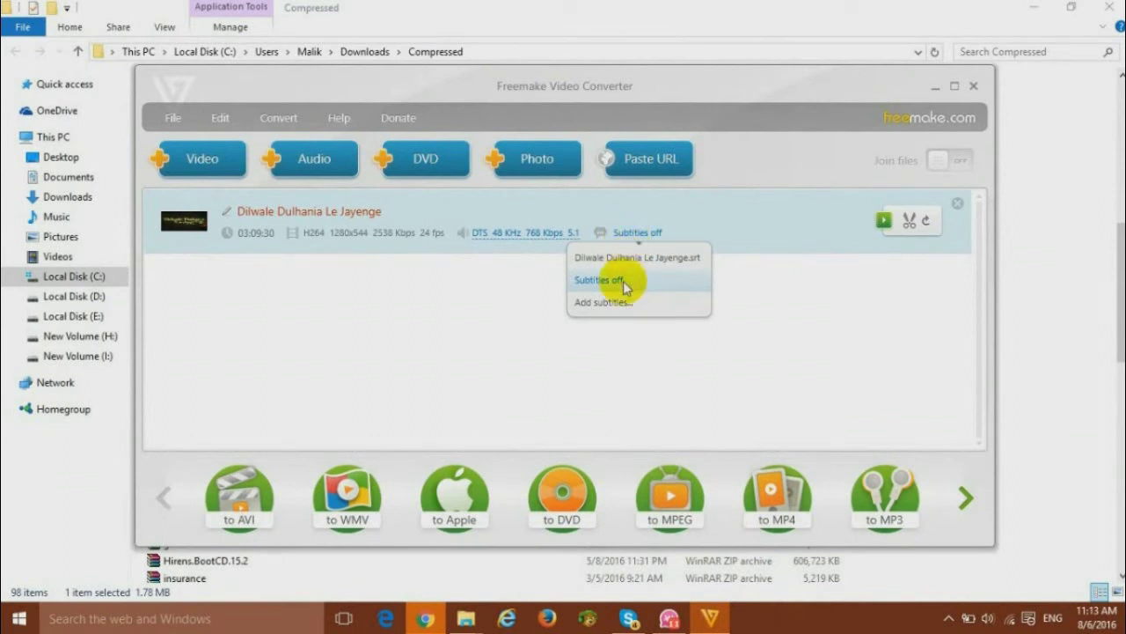
left_click(614, 304)
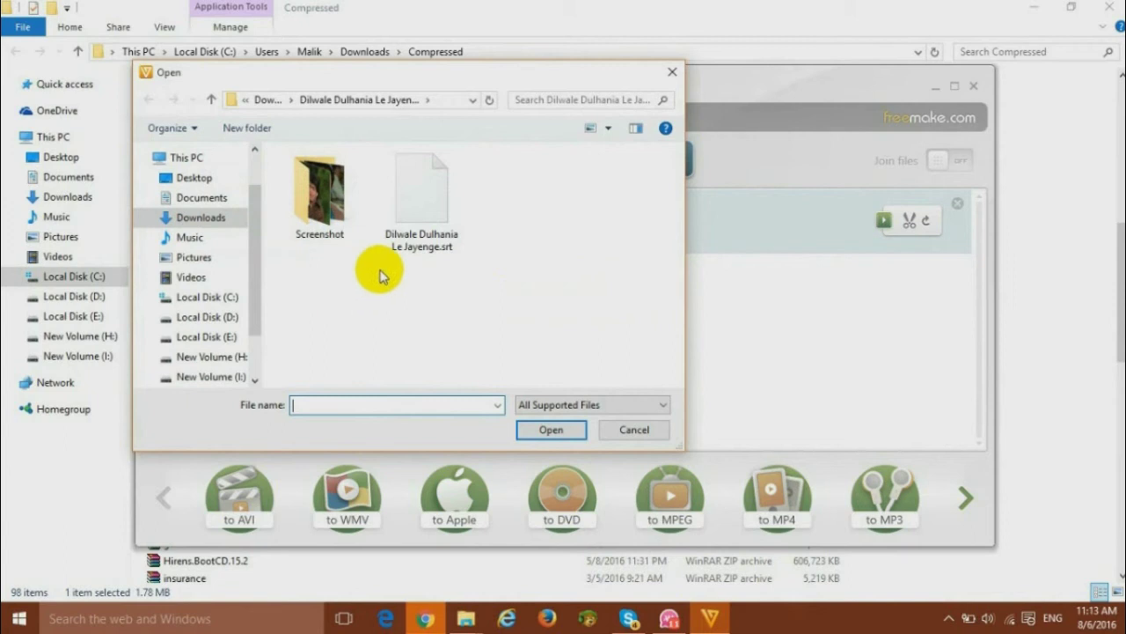
left_click(403, 220)
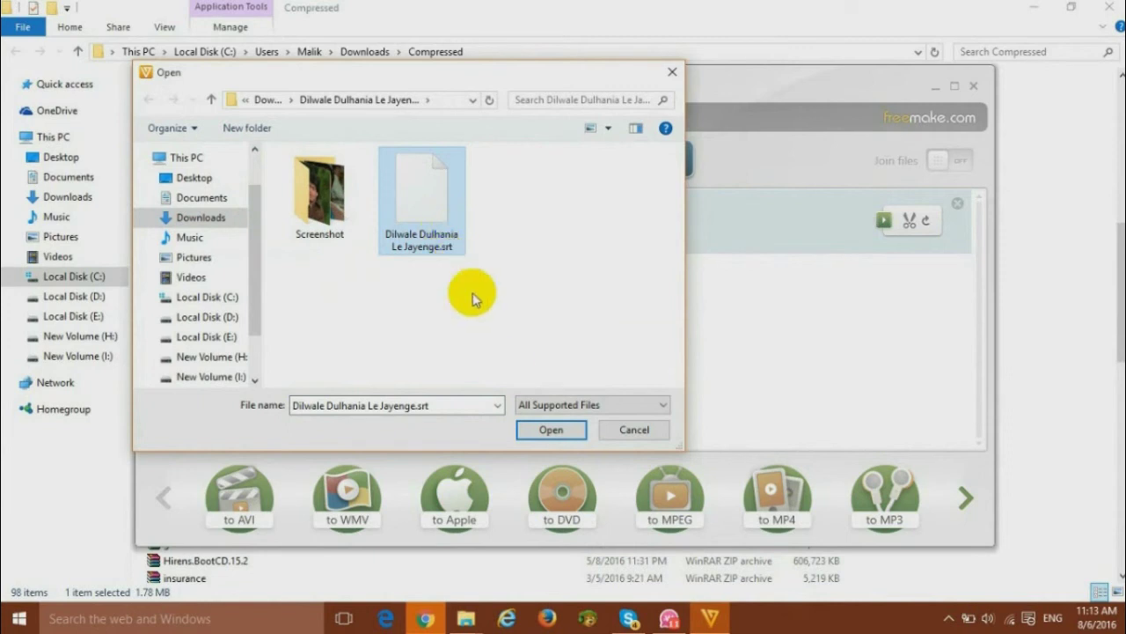
left_click(548, 429)
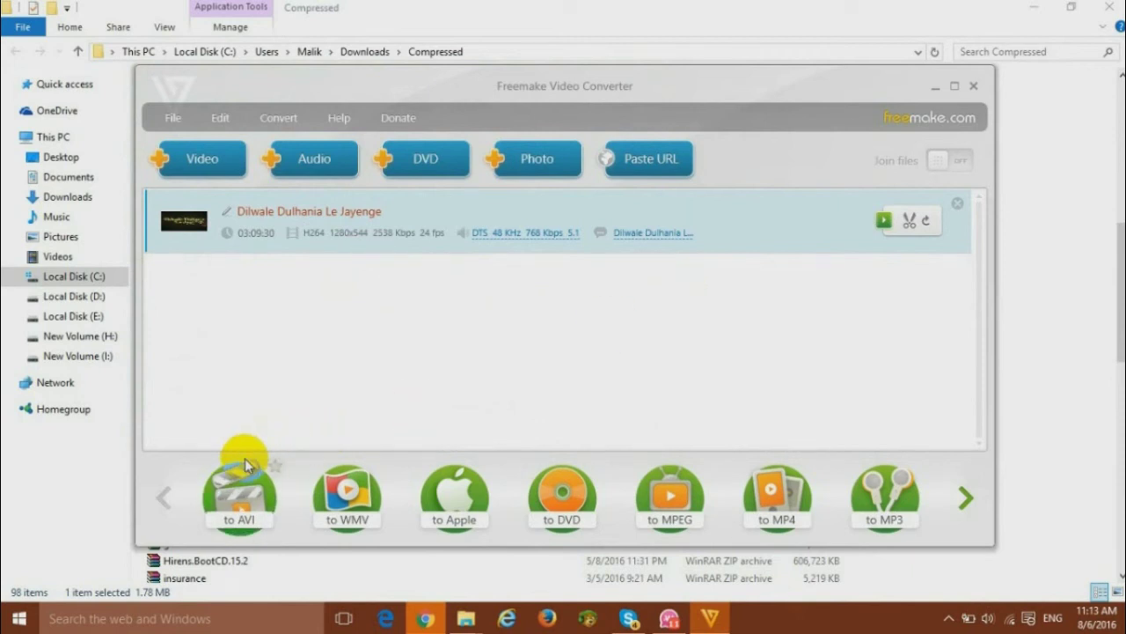
Convert the movie to AVI, saving the output to New Volume (H:).
left_click(236, 506)
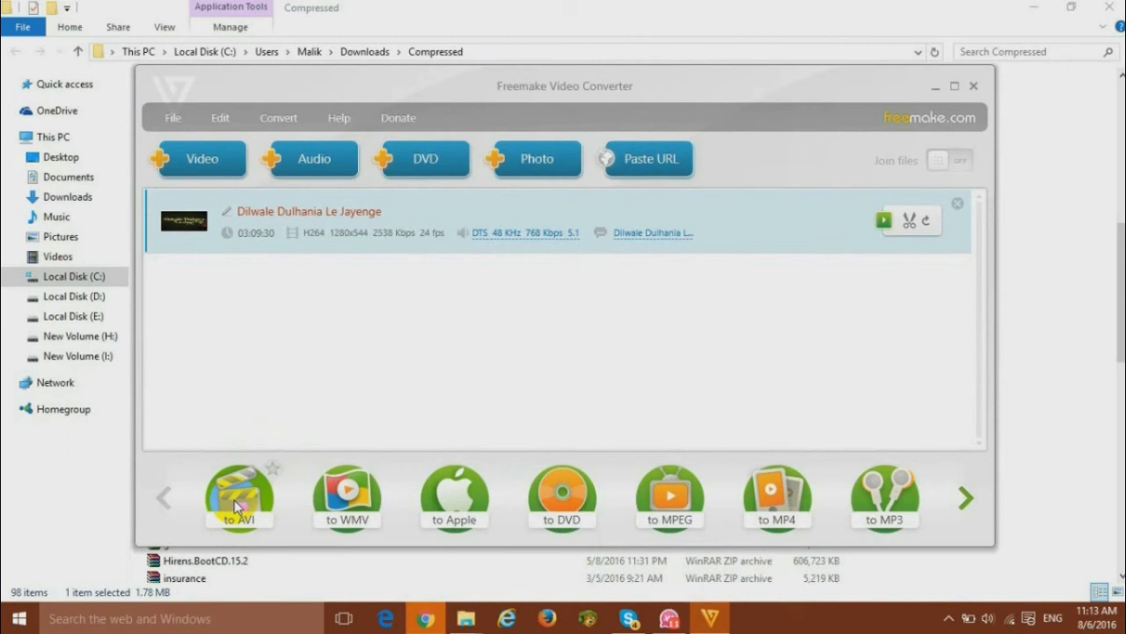
left_click(235, 506)
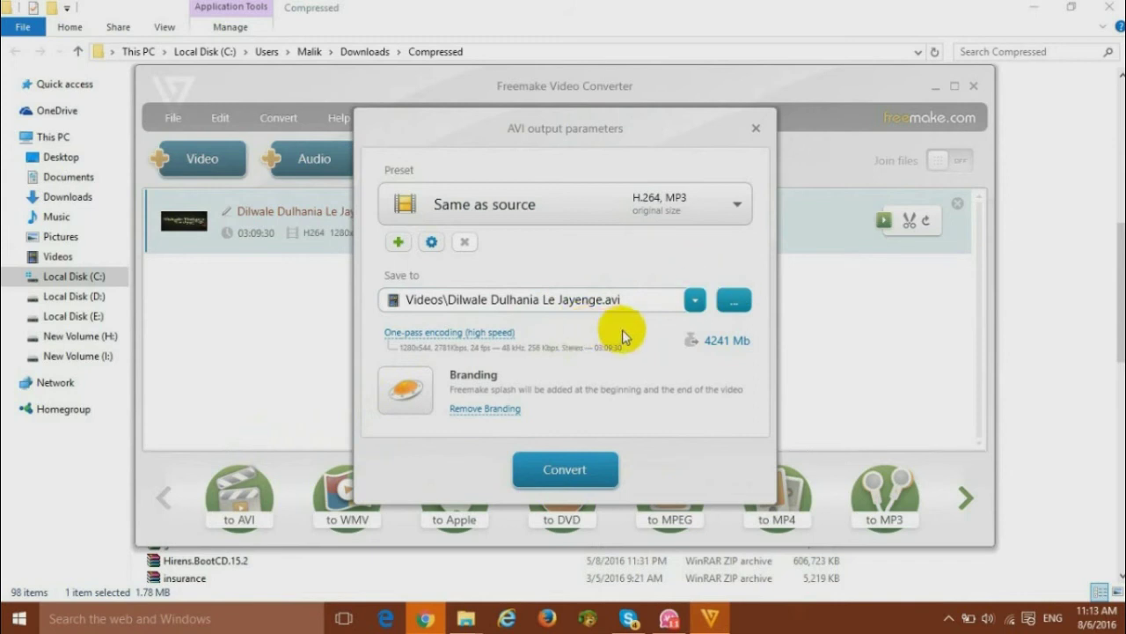
left_click(734, 301)
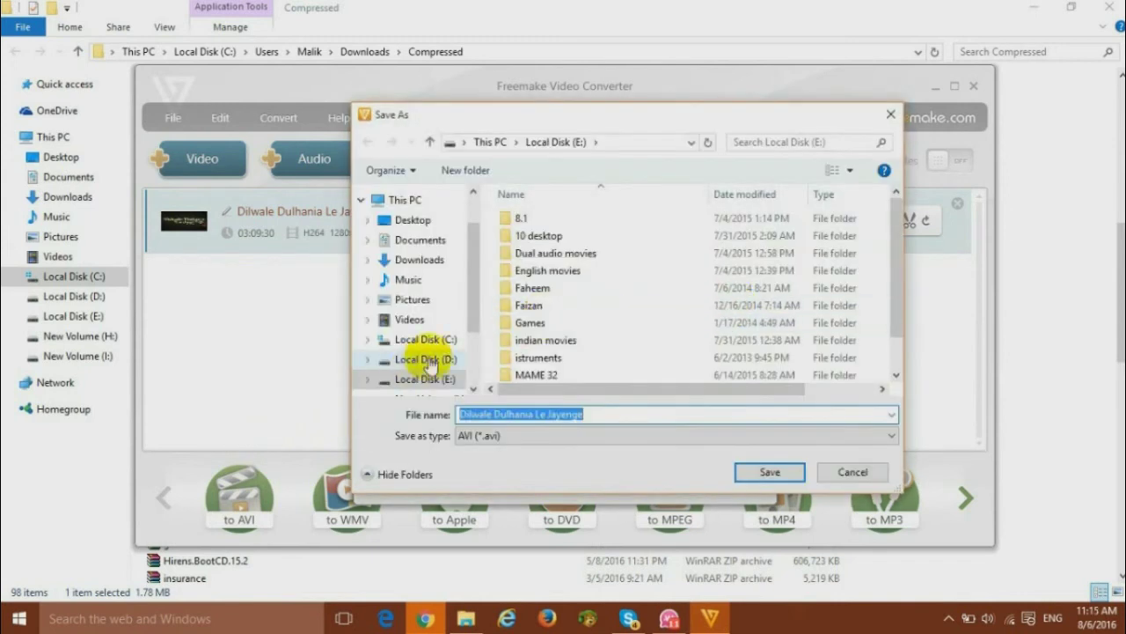
left_click_drag(475, 286, 478, 313)
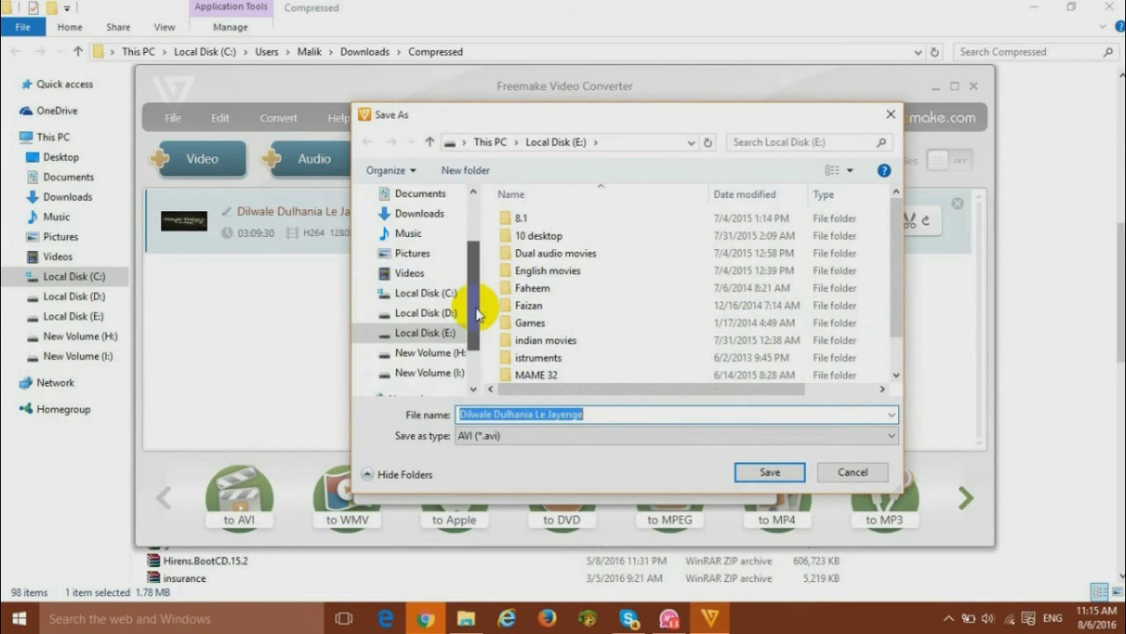
left_click(459, 352)
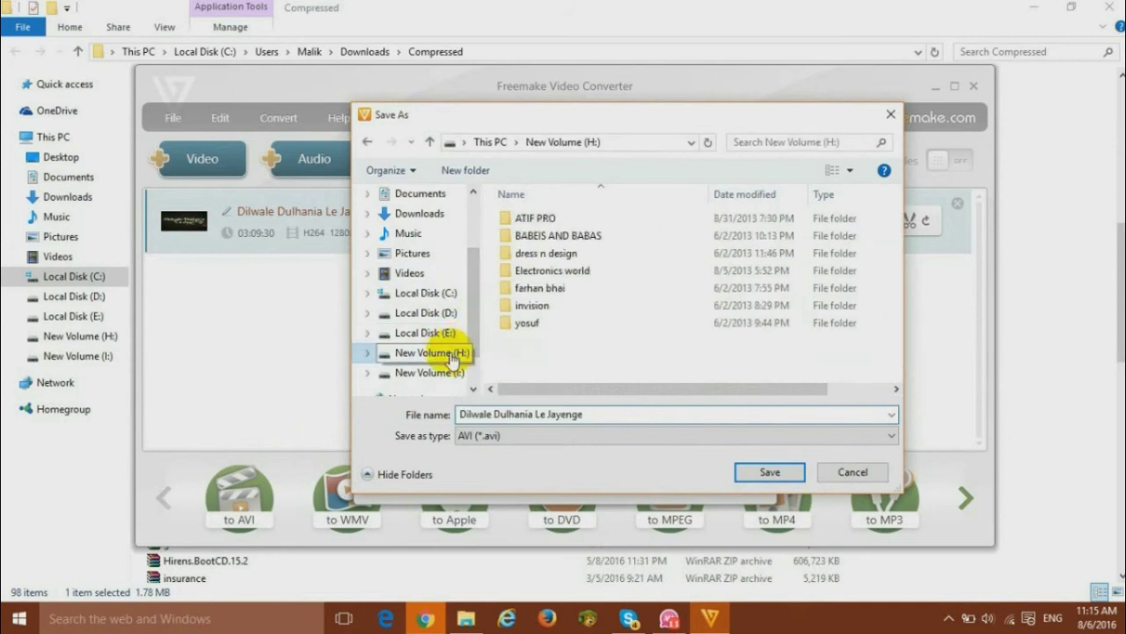
left_click(762, 473)
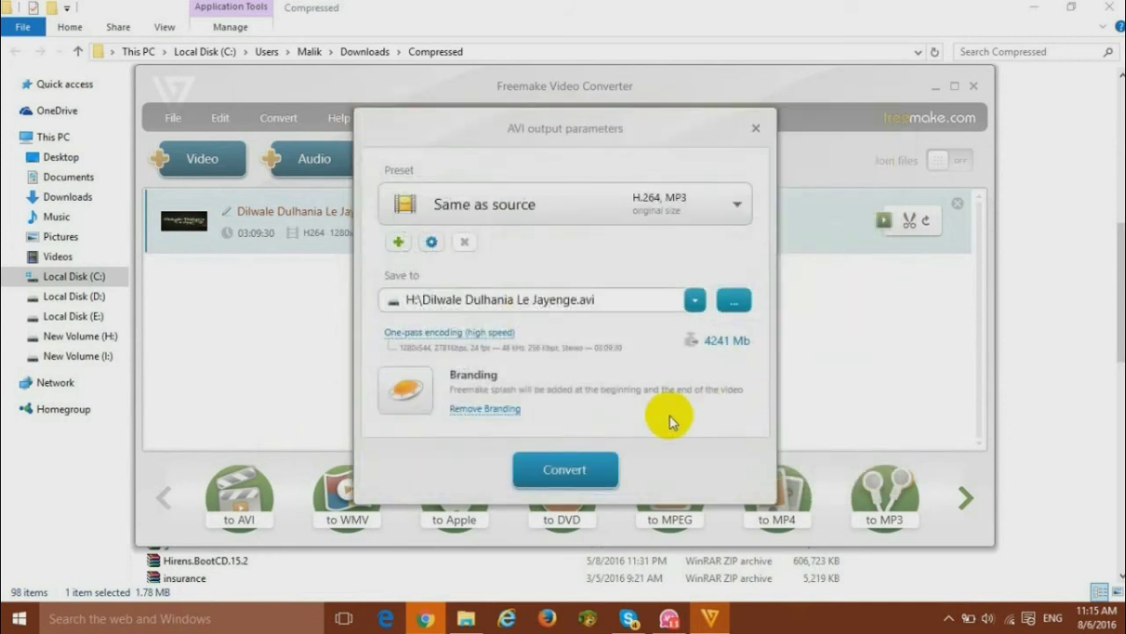
left_click(558, 471)
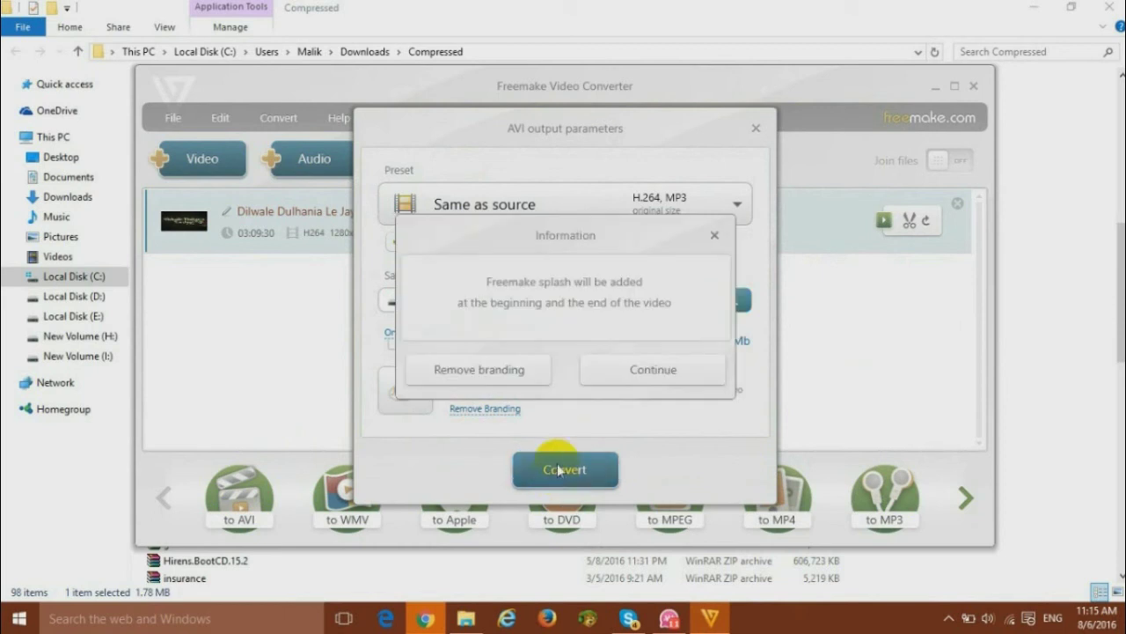
left_click(631, 370)
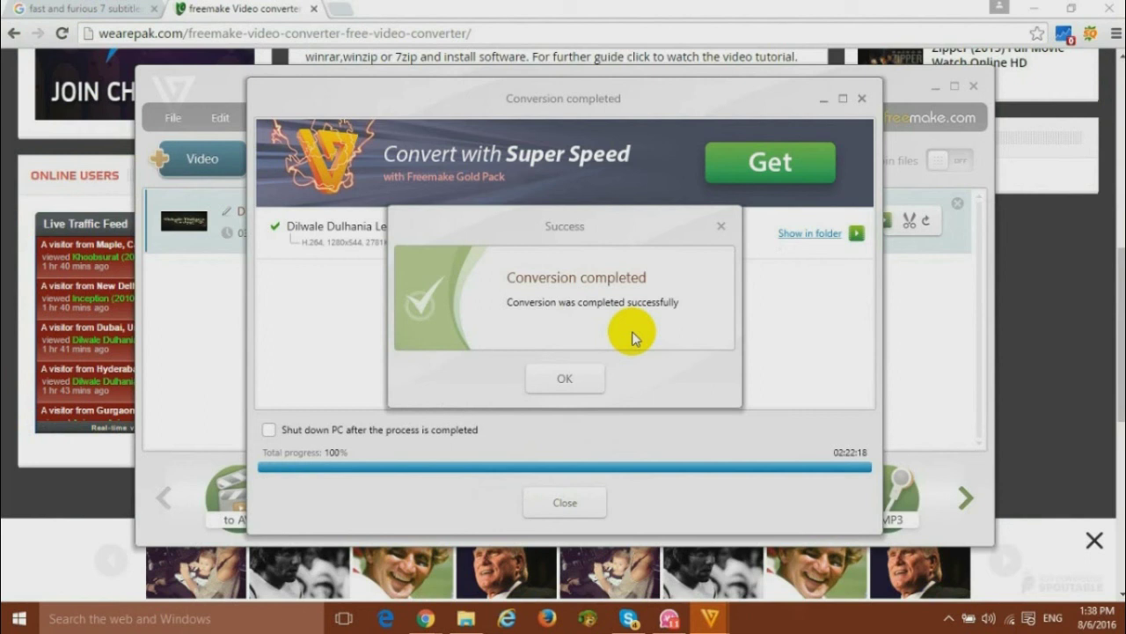
Dismiss the conversion success message and return to File Explorer's Compressed folder.
left_click(589, 377)
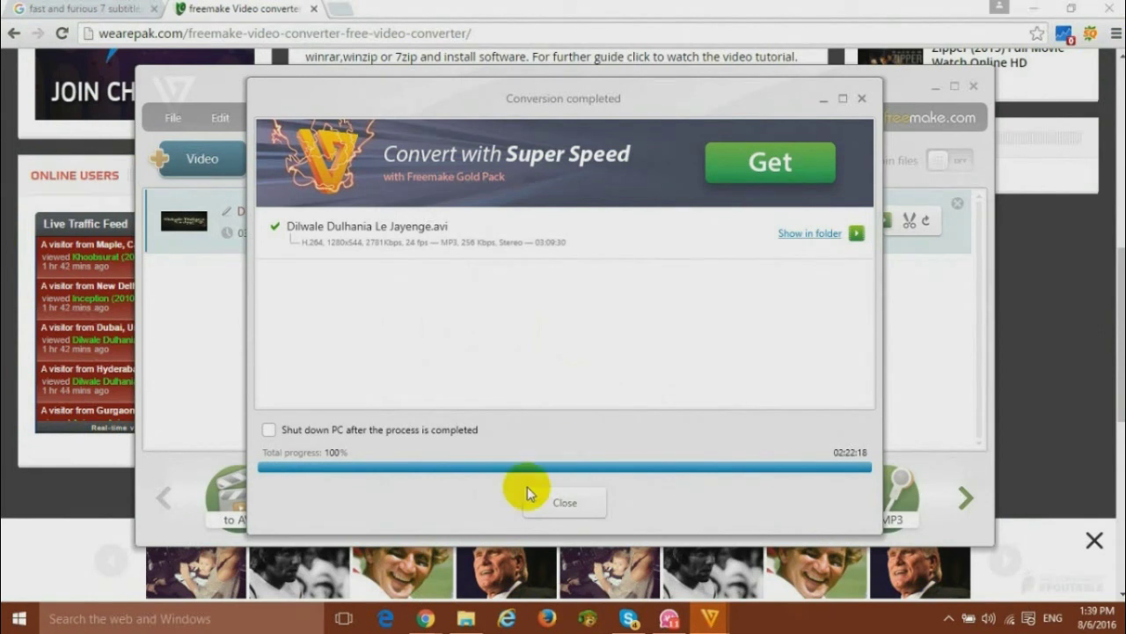
left_click(467, 619)
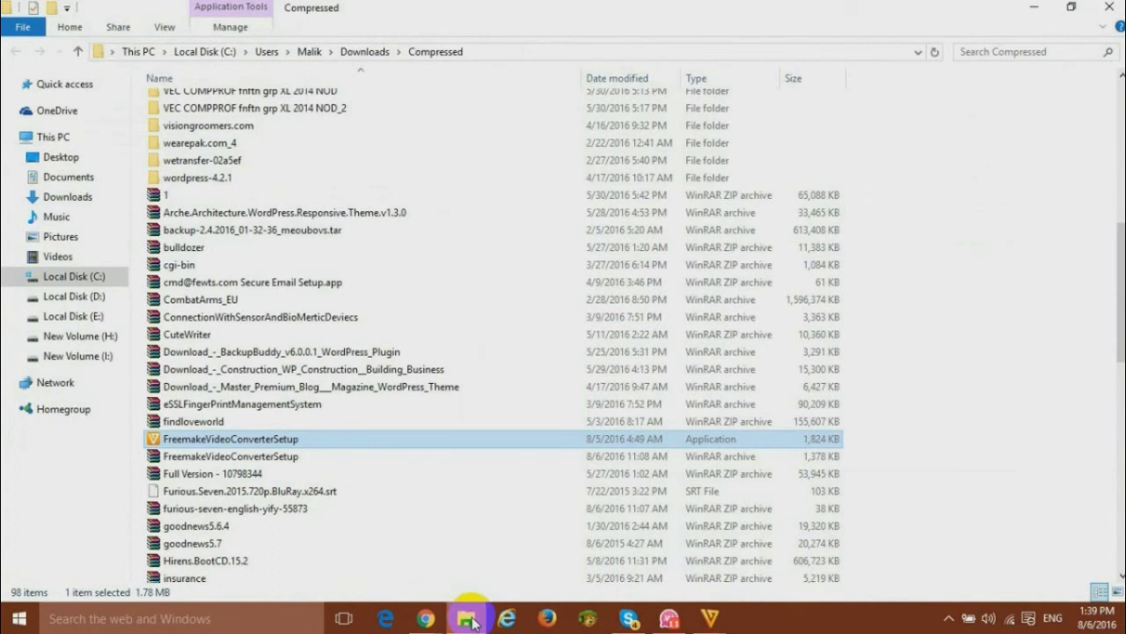
Open the converted Dilwale Dulhania Le Jayenge.avi from drive H for playback.
left_click(74, 338)
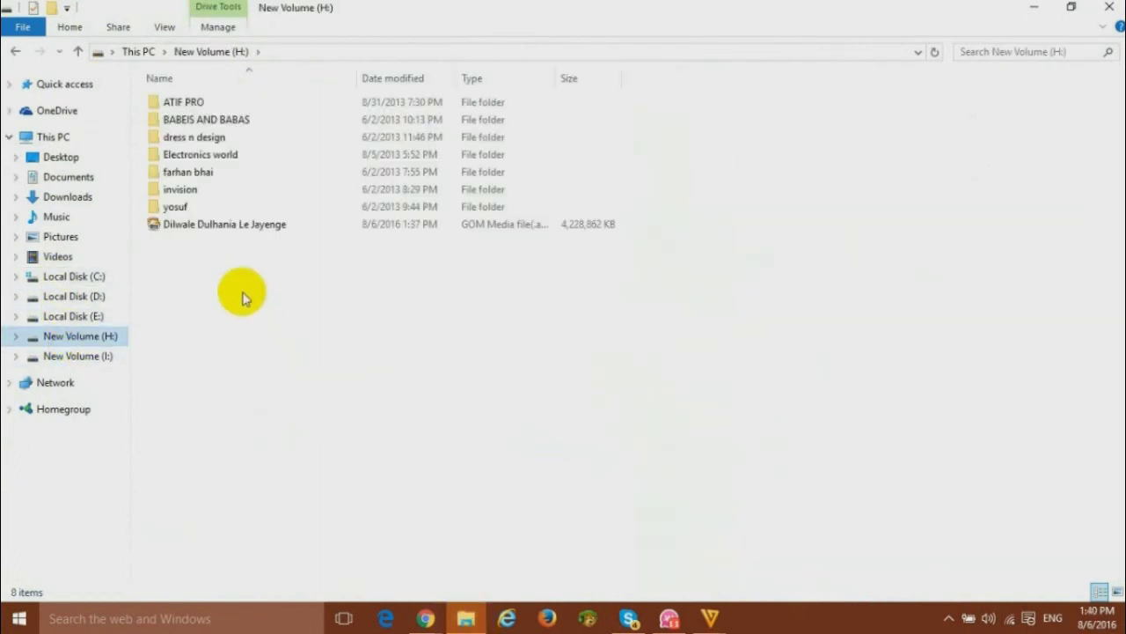
left_click(201, 224)
double_click(201, 225)
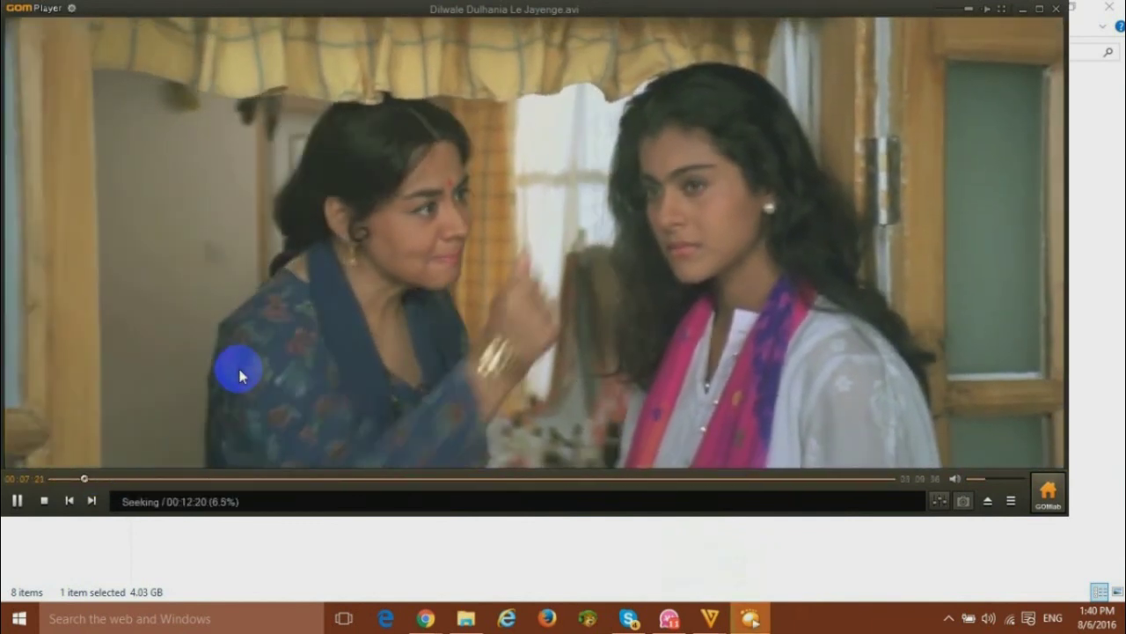
Skip the movie ahead 10 seconds to check the burned-in English subtitles.
key("Right")
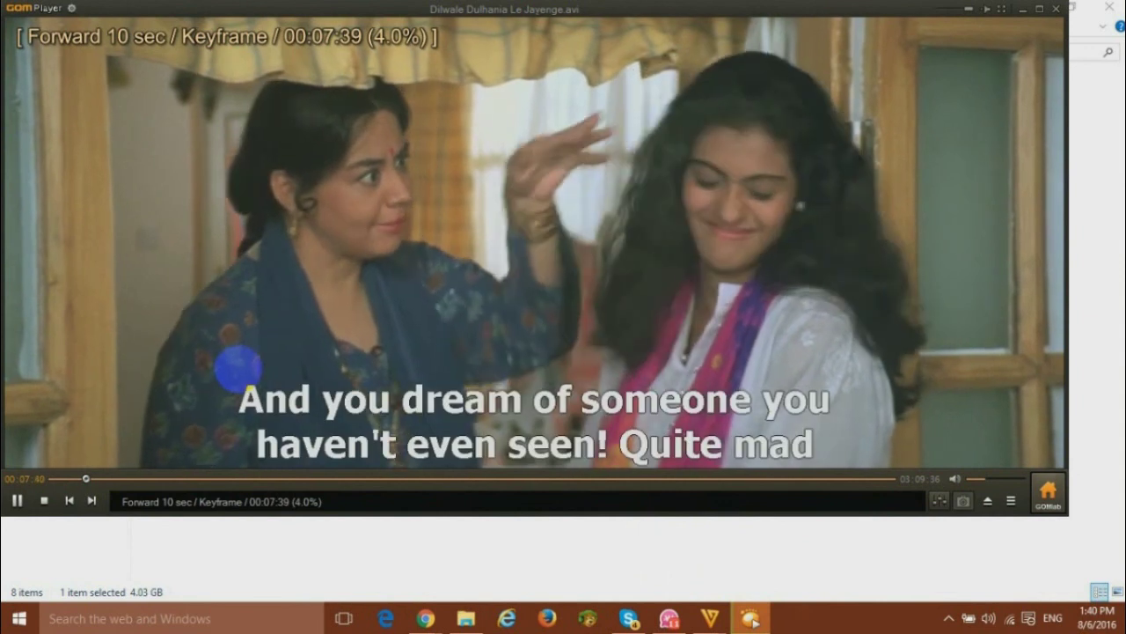